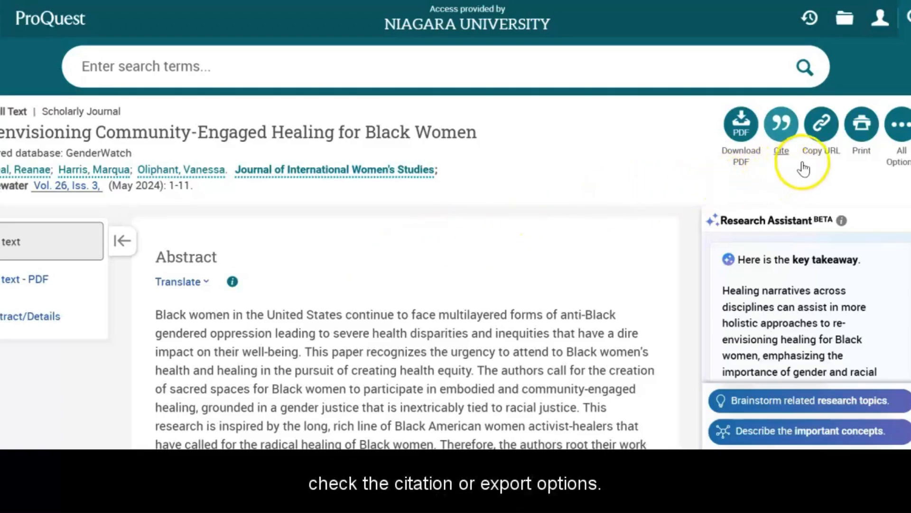
# Step: Export the article's citation from ProQuest to NoodleTools with the content option Citation & Abstract Only
pyautogui.click(899, 124)
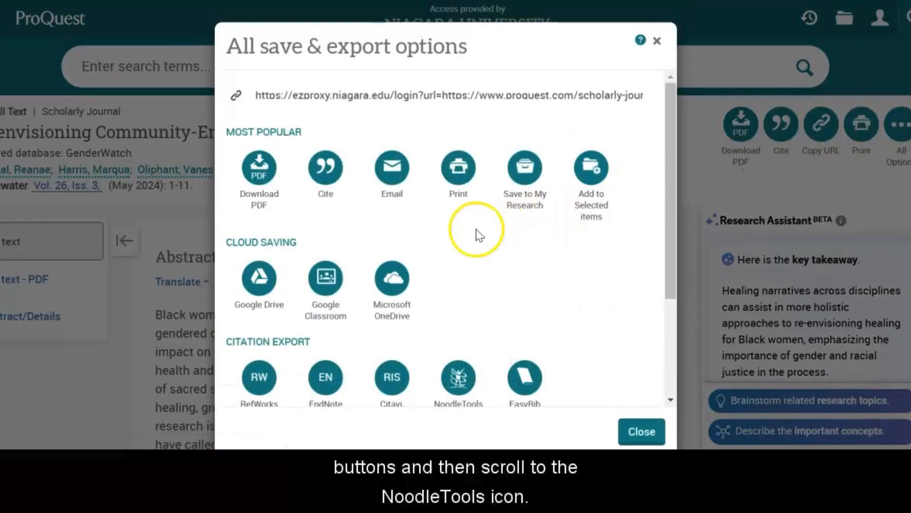
pyautogui.scroll(-3, 477, 230)
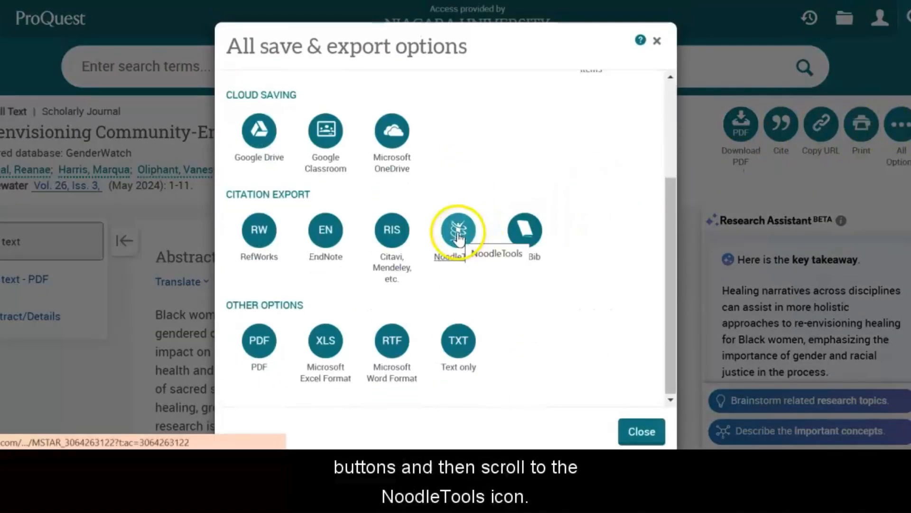
pyautogui.click(458, 235)
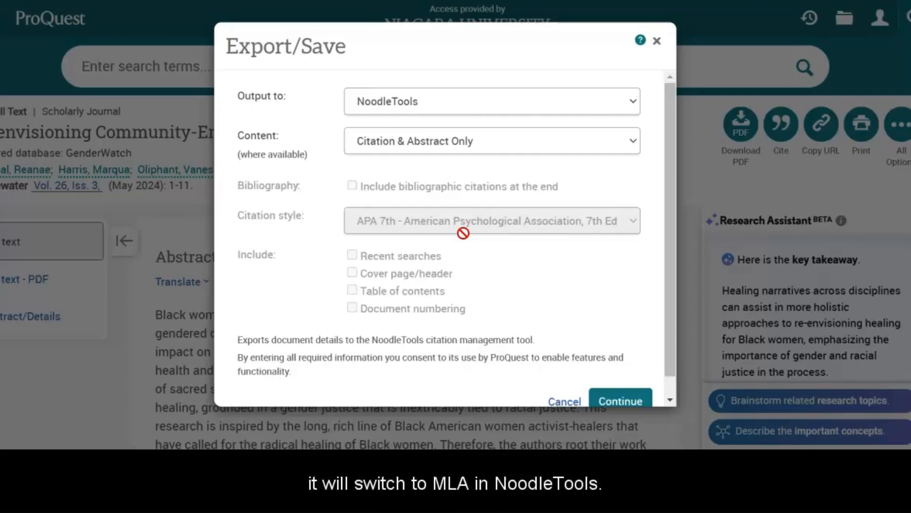
pyautogui.scroll(-1, 464, 232)
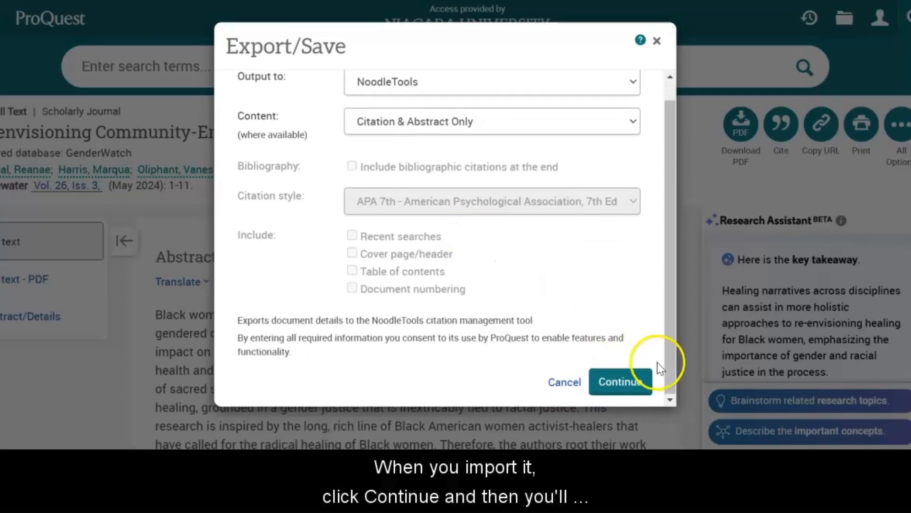
pyautogui.click(635, 380)
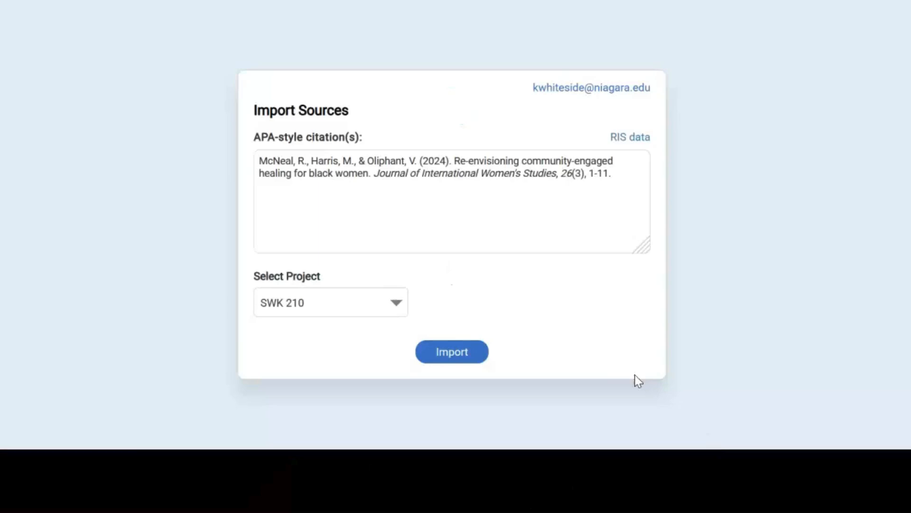
# Step: Import the exported APA-style citation into the SWK 210 project
pyautogui.click(395, 302)
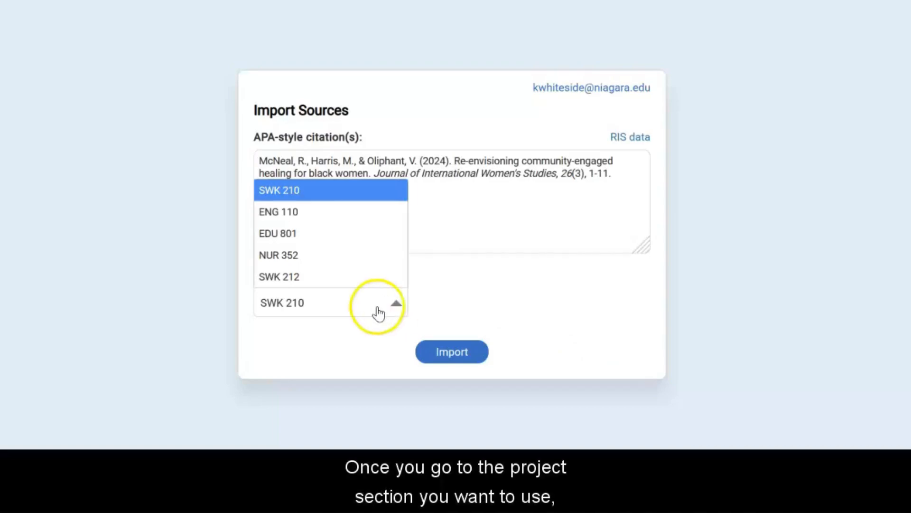
pyautogui.click(333, 309)
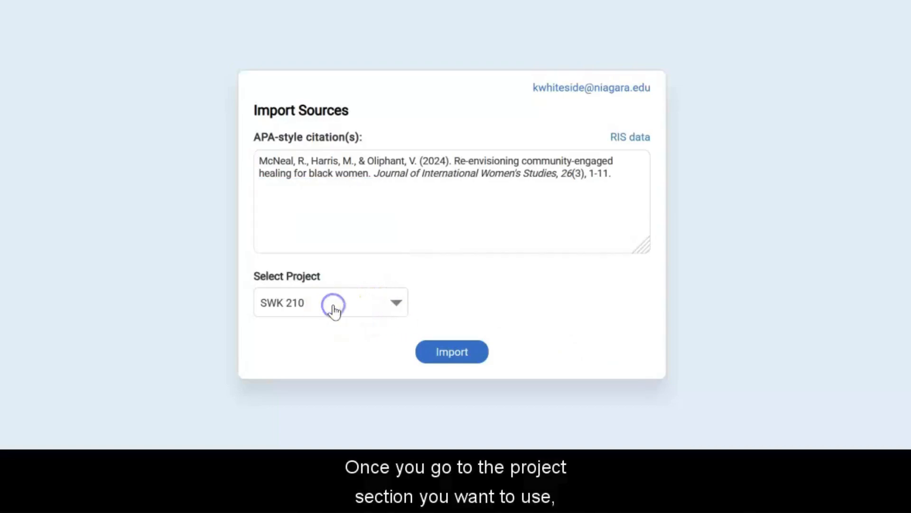
pyautogui.click(456, 357)
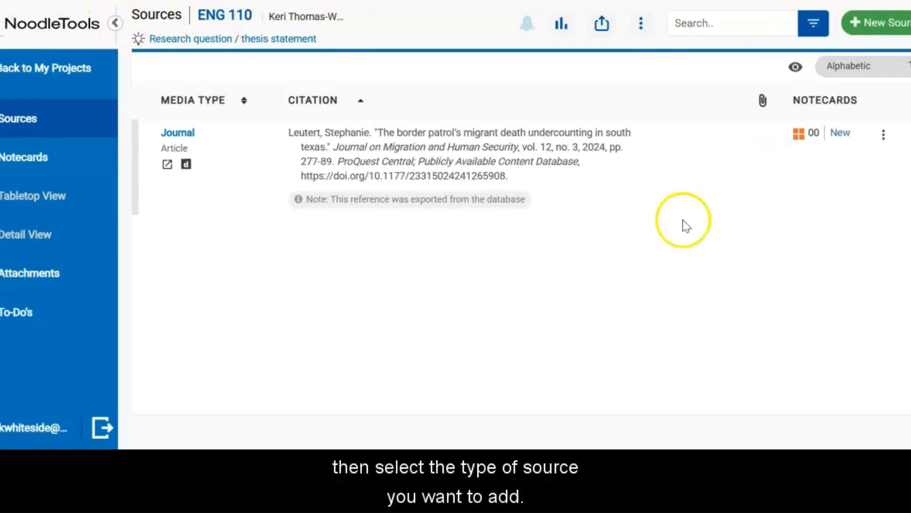
# Step: Start a new citation in ENG 110 and review the source types for Database, Website, Print or in-hand, and File, app, e-book
pyautogui.click(866, 31)
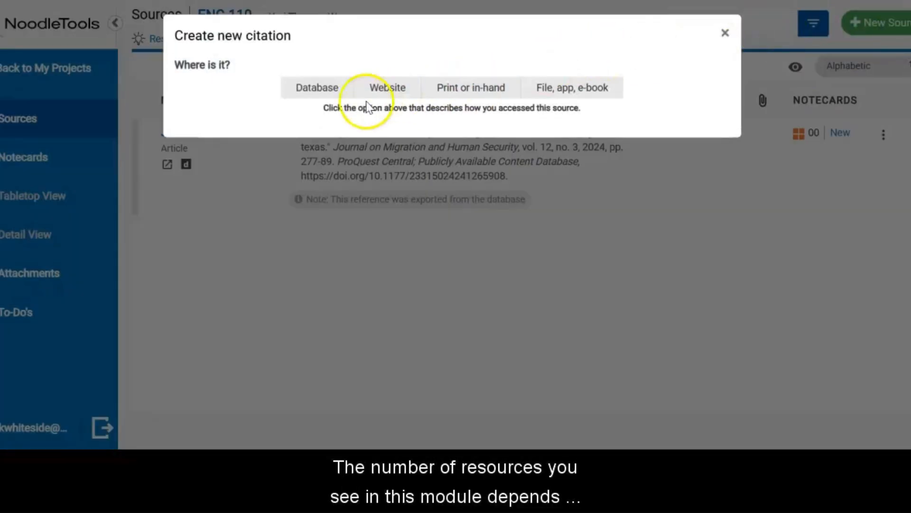
pyautogui.click(319, 95)
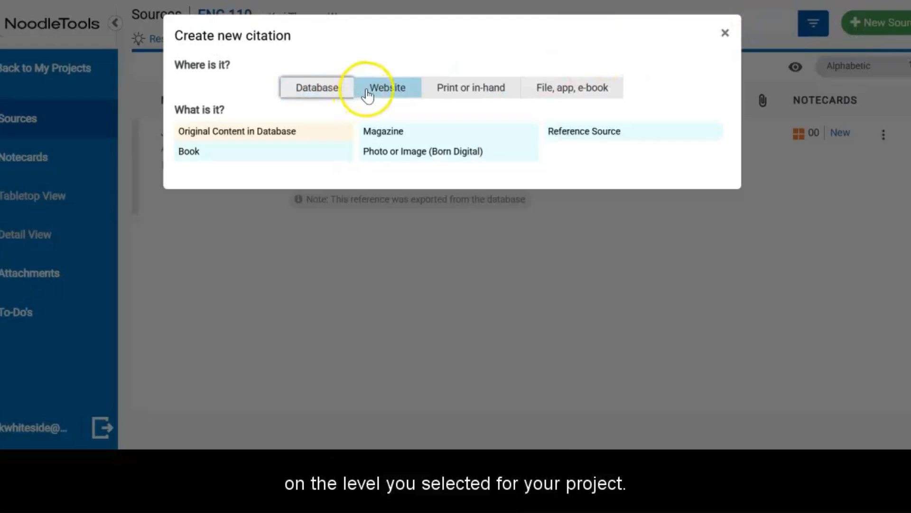
pyautogui.click(383, 90)
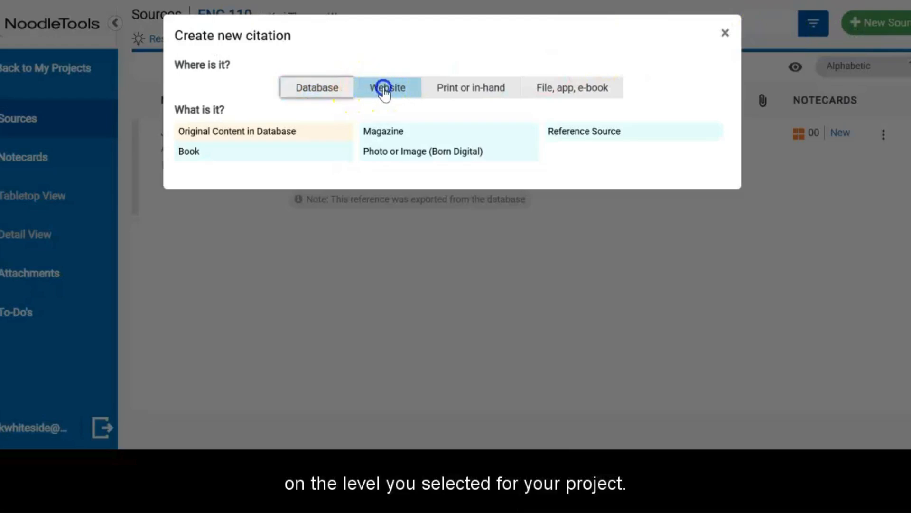
pyautogui.click(481, 94)
pyautogui.click(575, 91)
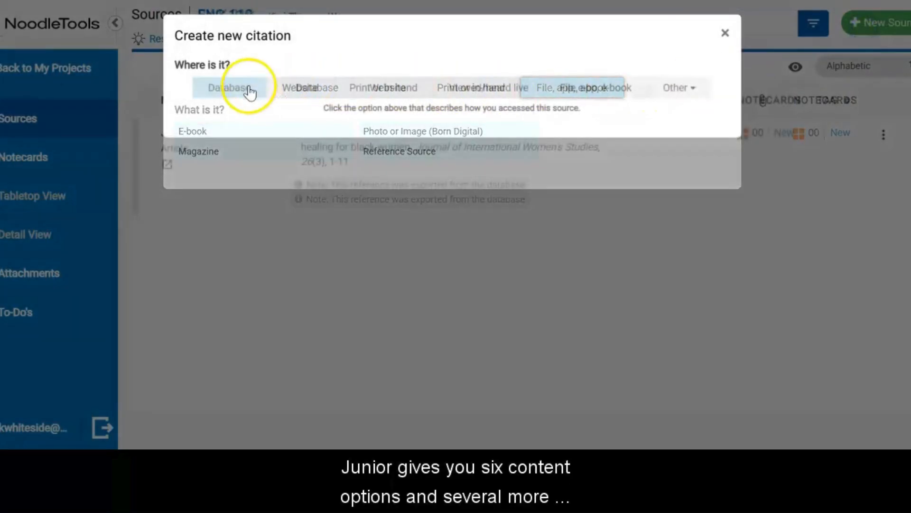
# Step: Review the SWK 210 project's source types for Database, Website, Print or in-hand, and Viewed/heard live
pyautogui.click(240, 88)
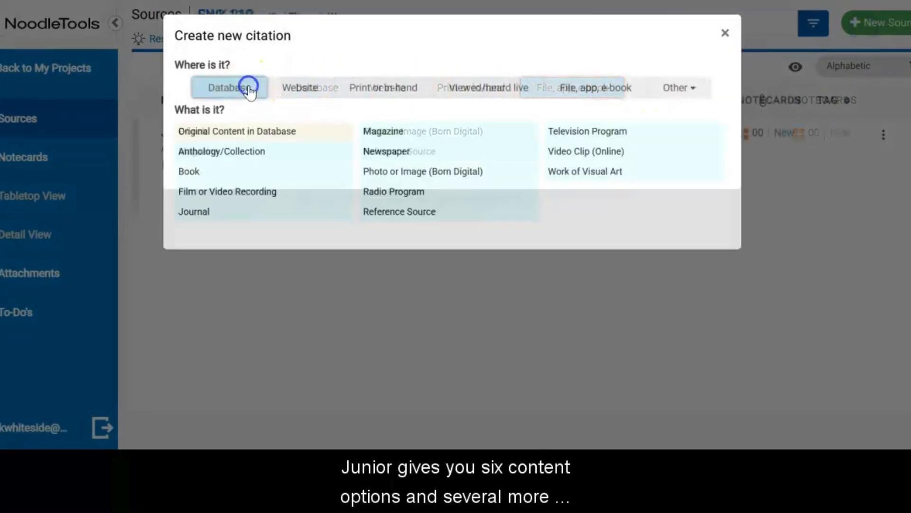
pyautogui.click(304, 91)
pyautogui.click(385, 91)
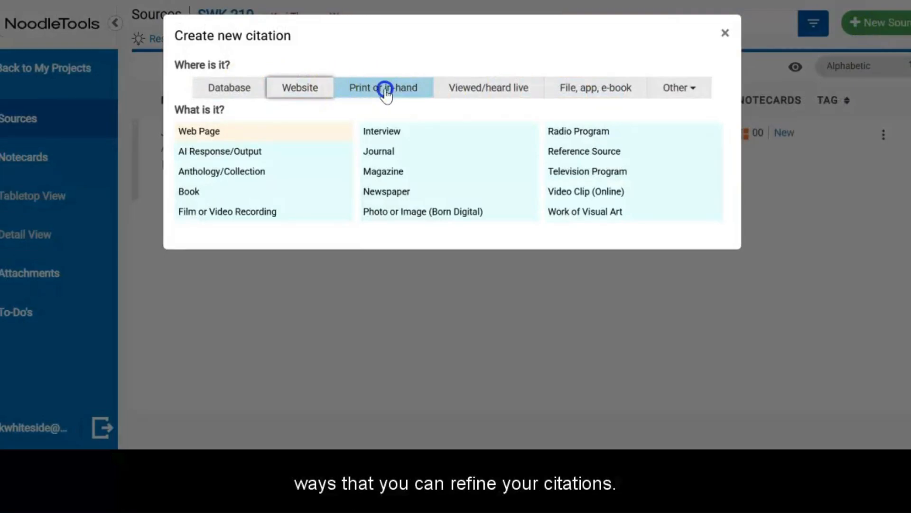
pyautogui.click(480, 89)
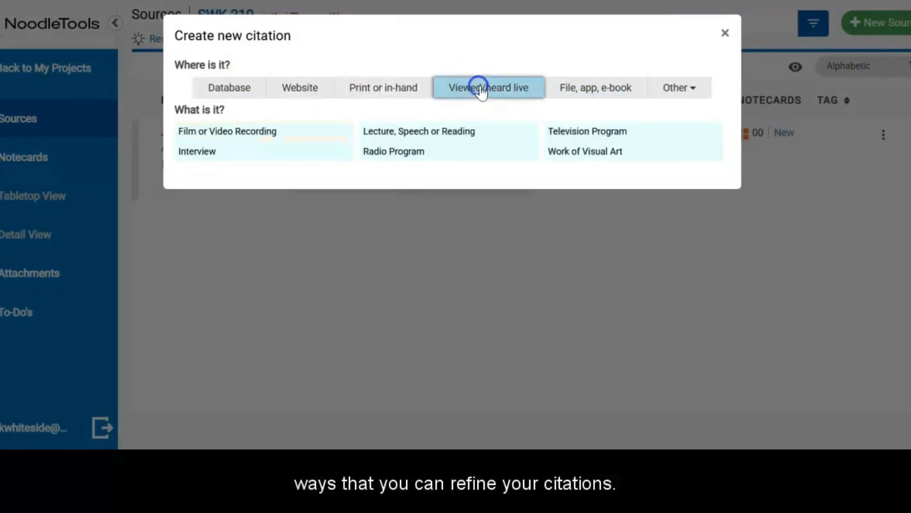
# Step: Start a new citation in EDU 801, review the source types from Database through Other, and close the dialog
pyautogui.click(860, 23)
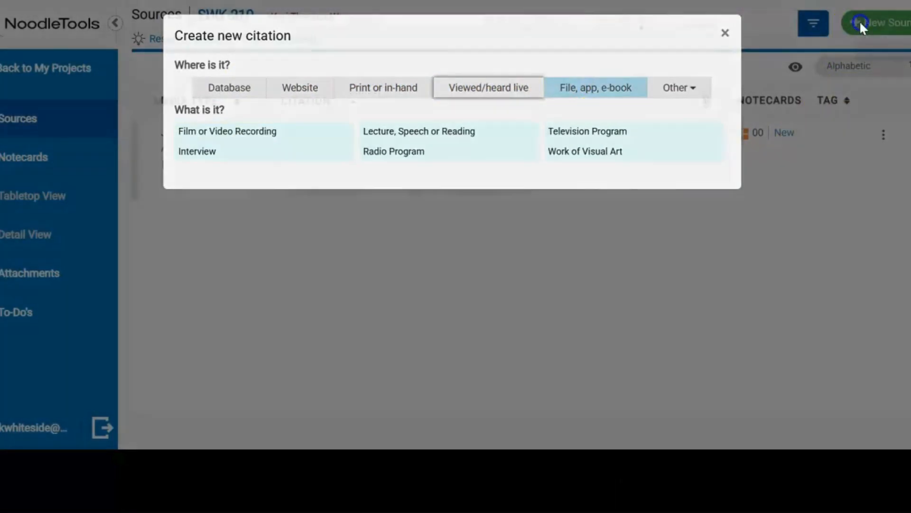
pyautogui.click(233, 88)
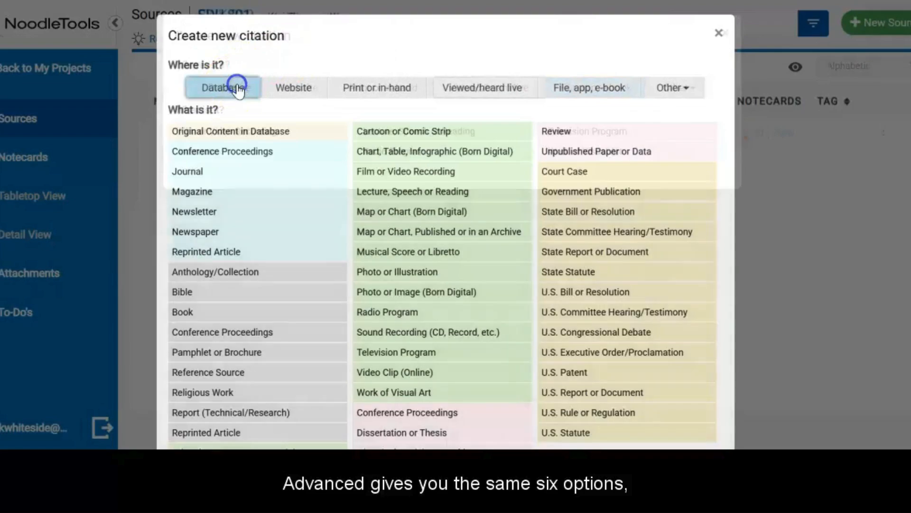
pyautogui.click(291, 88)
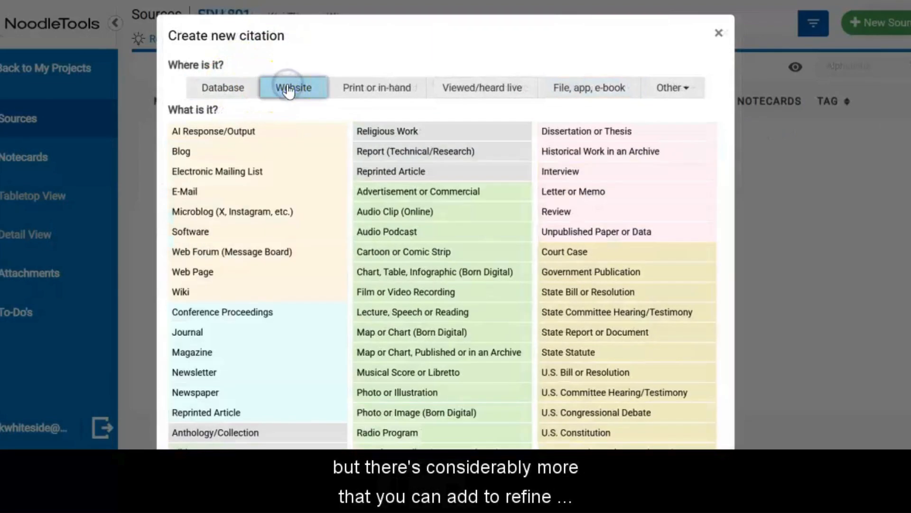
pyautogui.click(363, 90)
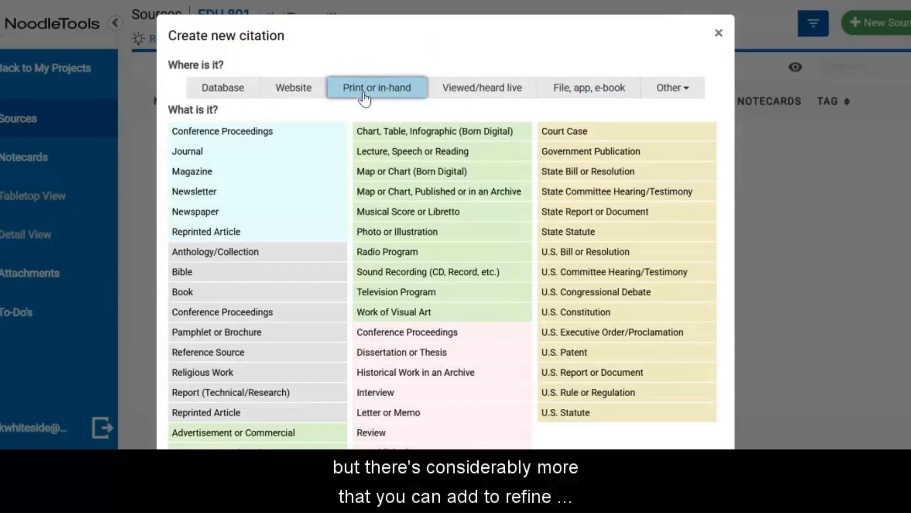
pyautogui.click(483, 91)
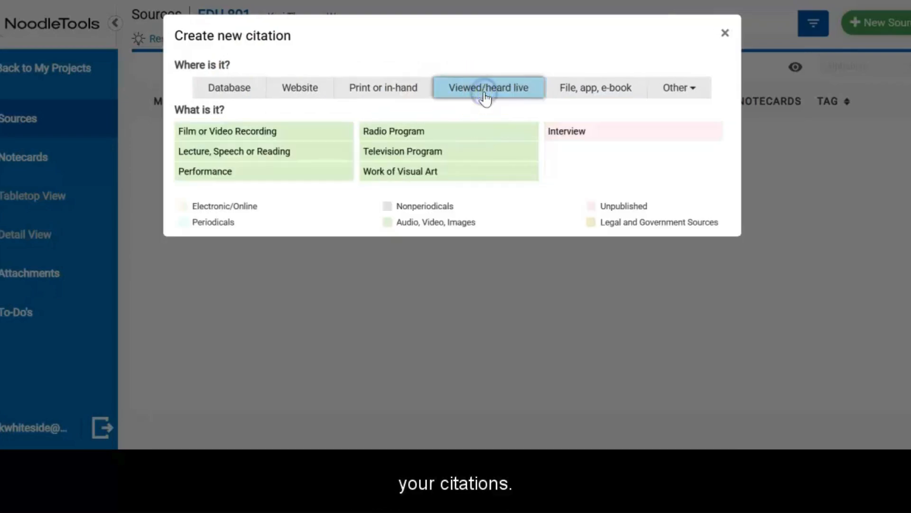
pyautogui.click(561, 97)
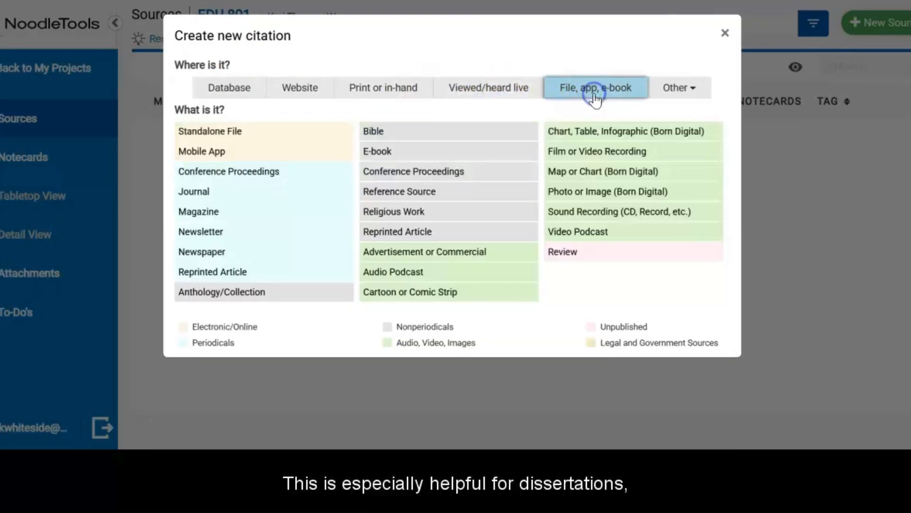
pyautogui.click(674, 95)
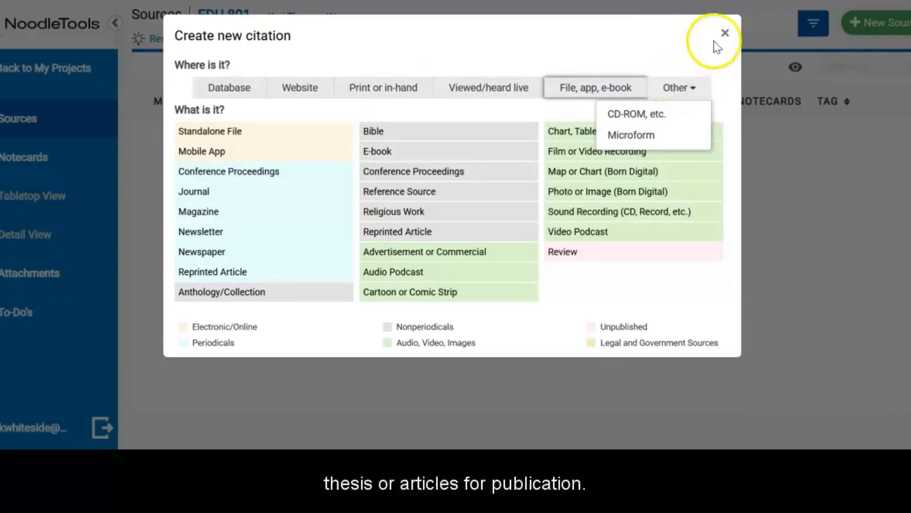
pyautogui.click(726, 33)
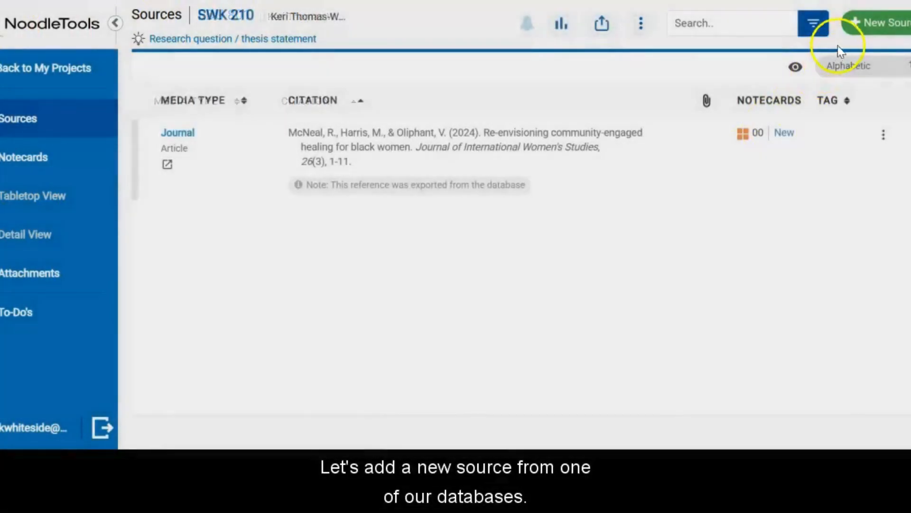
# Step: Create a new Journal source accessed through a Database in SWK 210 and look through its entry form down to the annotation
pyautogui.click(862, 35)
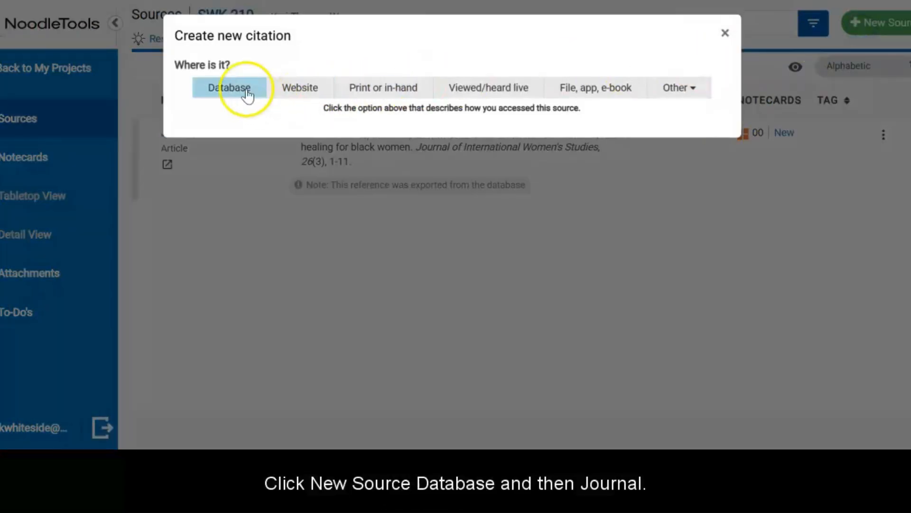
pyautogui.click(246, 93)
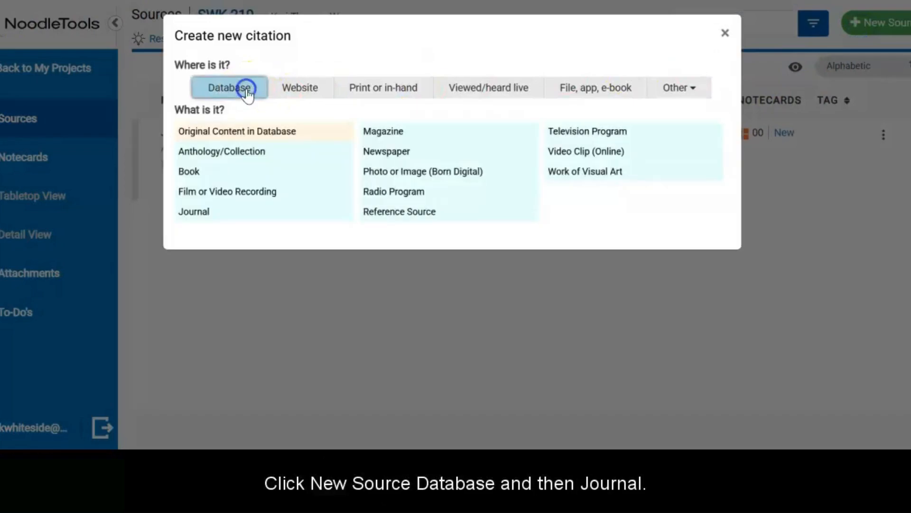
pyautogui.click(194, 212)
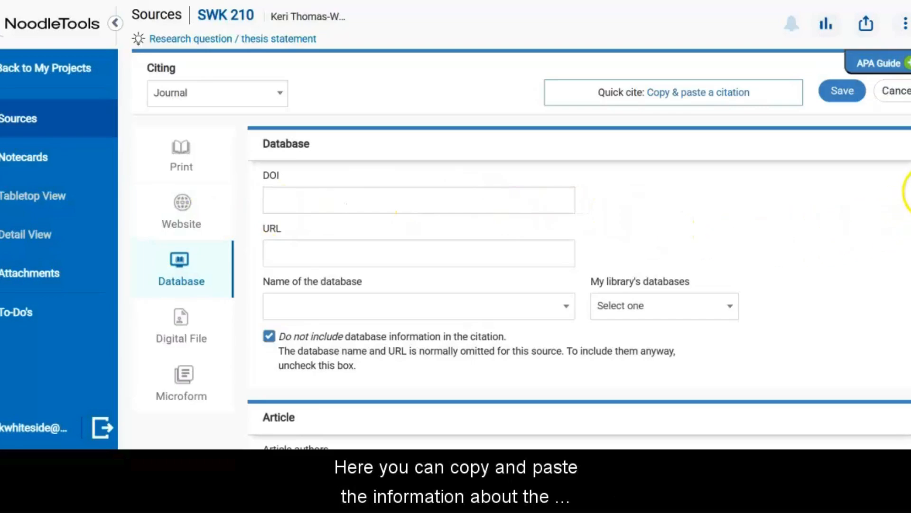
pyautogui.scroll(-6, 579, 285)
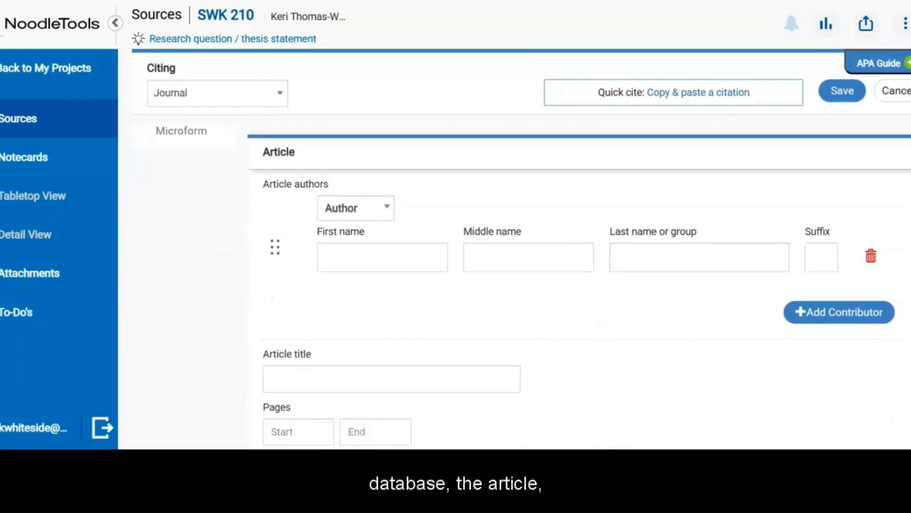
pyautogui.scroll(-10, 579, 285)
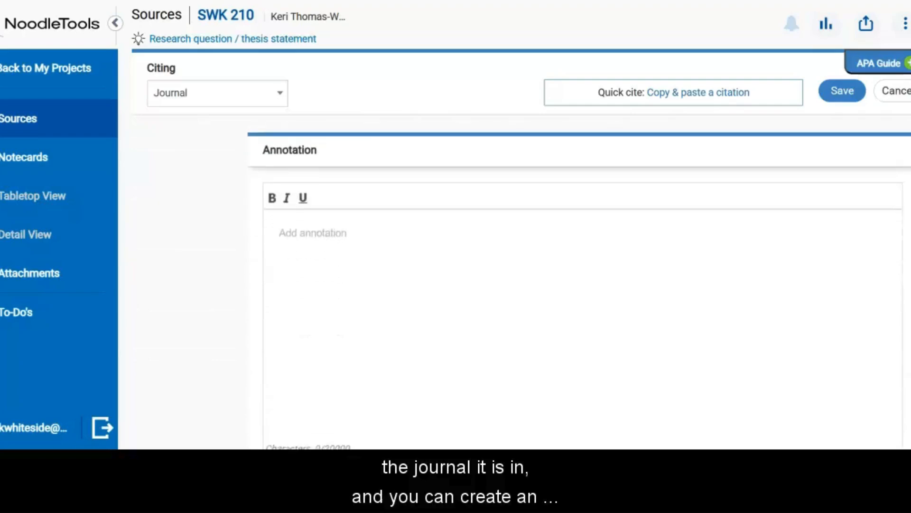
pyautogui.scroll(-2, 579, 285)
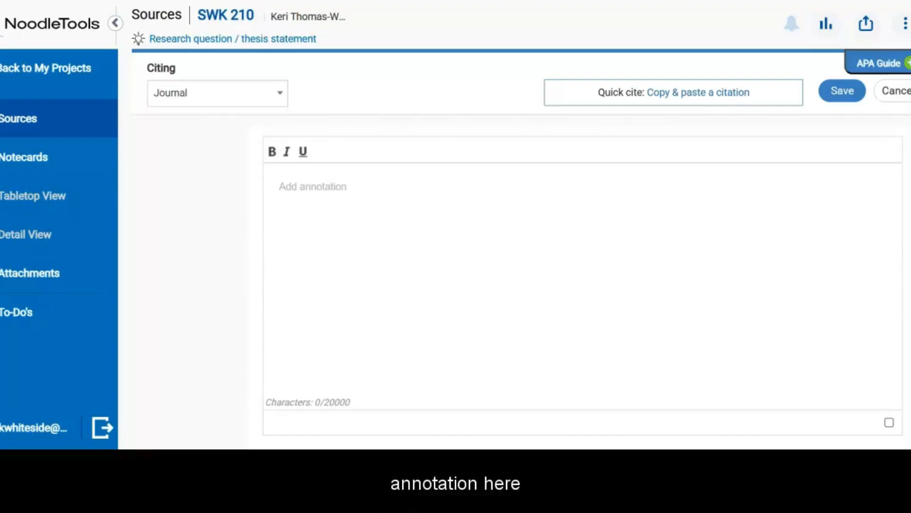
pyautogui.scroll(12, 579, 285)
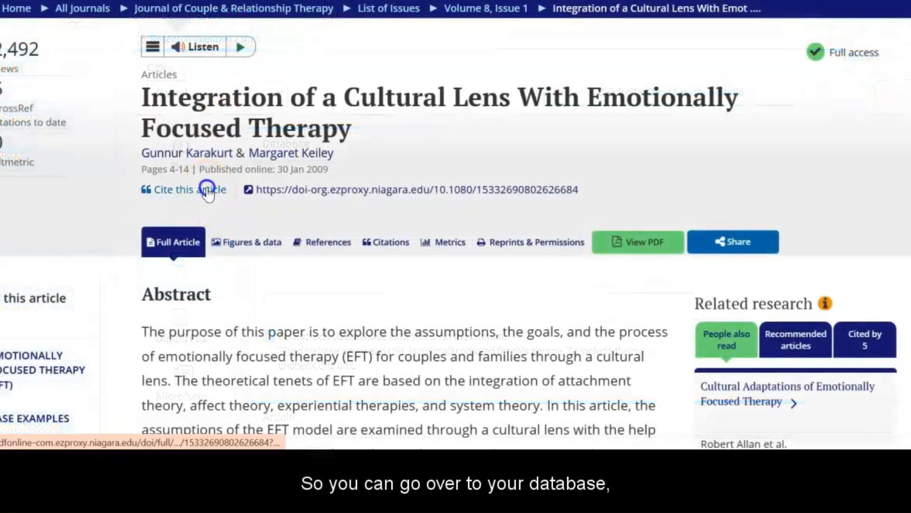
# Step: Copy the APA citation of the article "Integration of a Cultural Lens With Emotionally Focused Therapy" to the clipboard
pyautogui.click(206, 189)
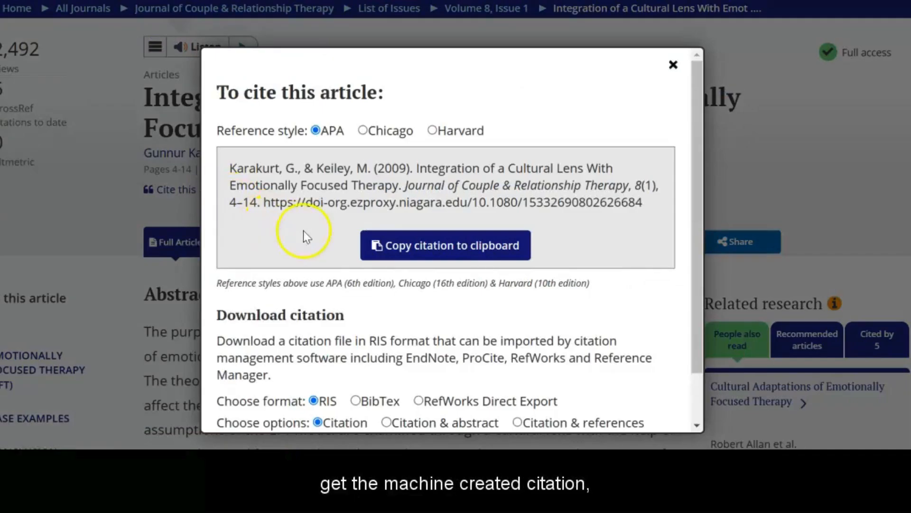
pyautogui.click(430, 256)
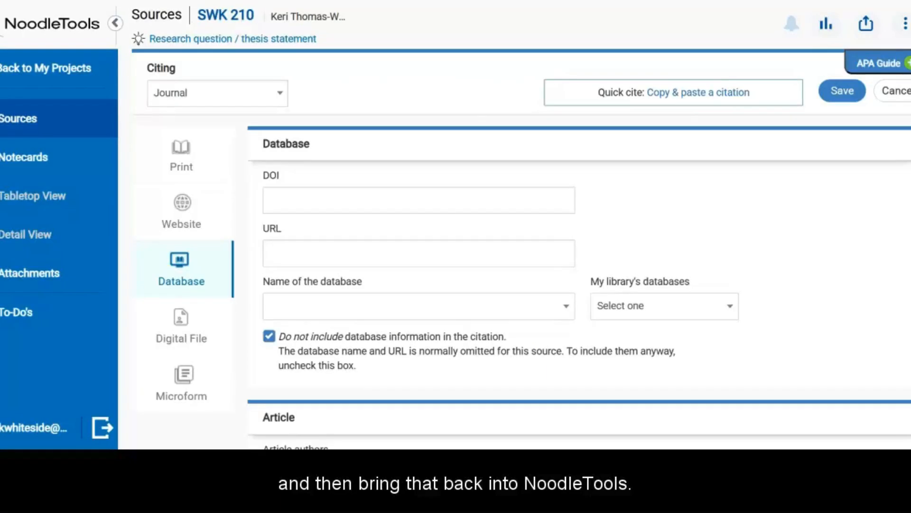
# Step: Switch the Journal source to the copy-and-paste quick cite form and paste the copied APA citation into the manually-edited citation field
pyautogui.click(670, 92)
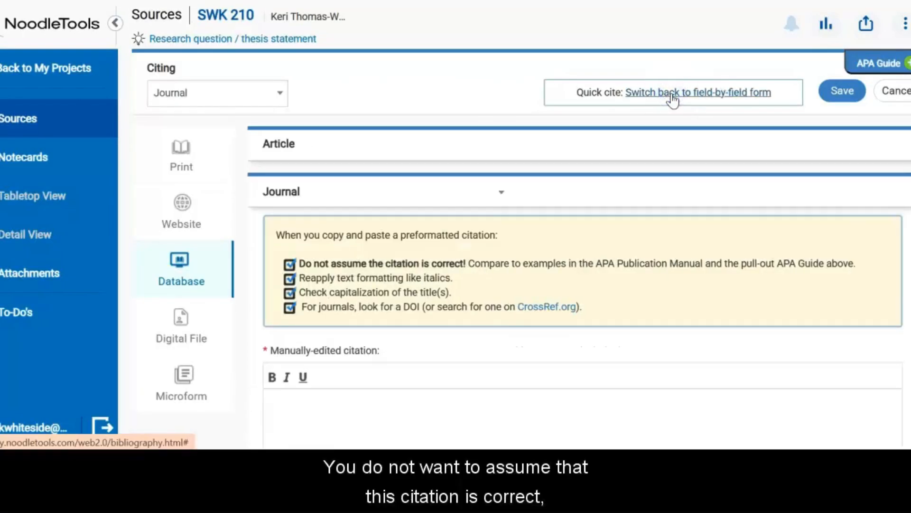
pyautogui.scroll(-3, 378, 274)
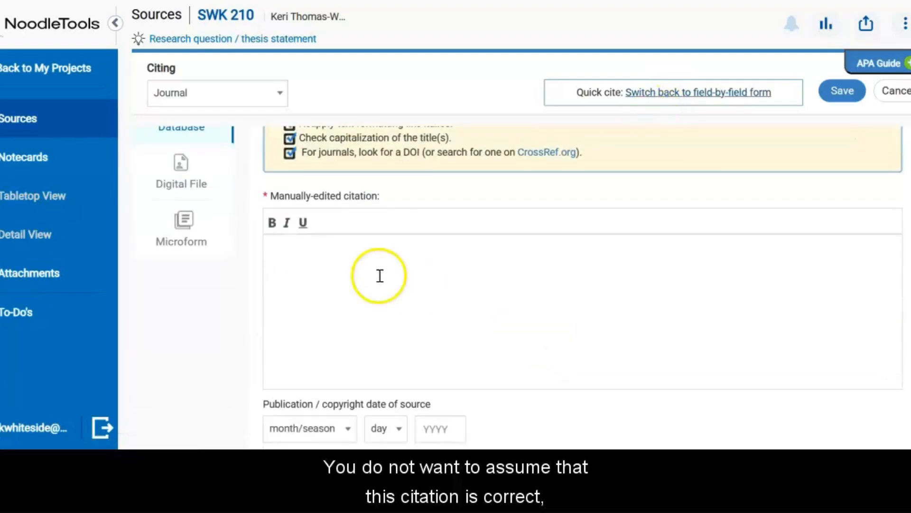
pyautogui.click(360, 259)
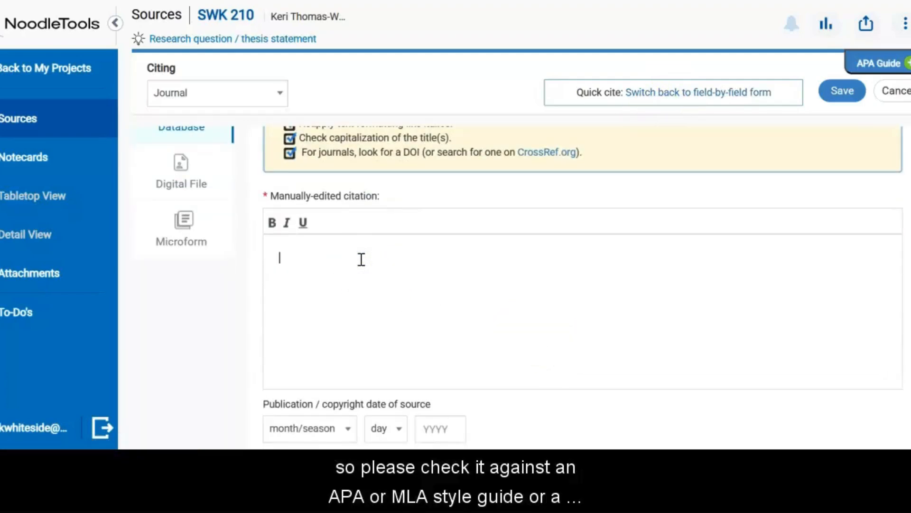
pyautogui.hotkey('ctrl', 'v')
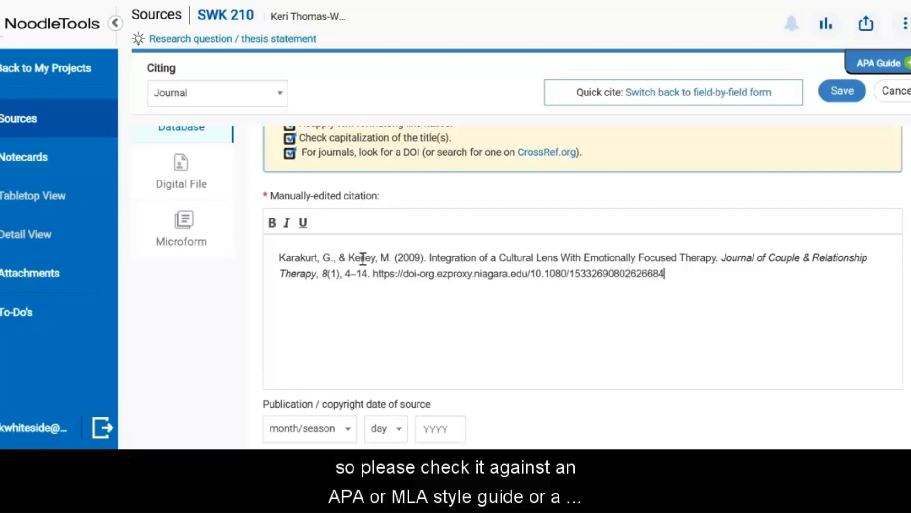
# Step: Set the publication date to January 30, 2009, copy the article's DOI link from its web page, and paste it as the source's URL
pyautogui.scroll(-2, 362, 259)
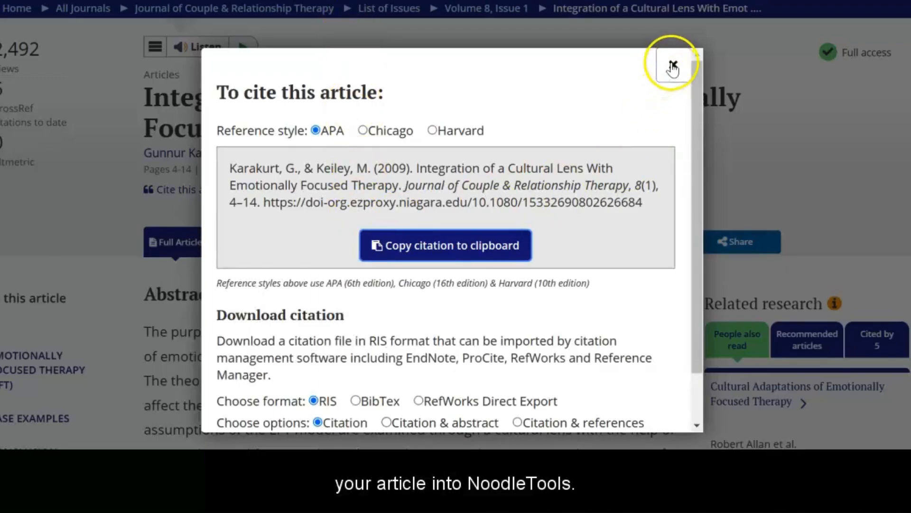
pyautogui.click(673, 68)
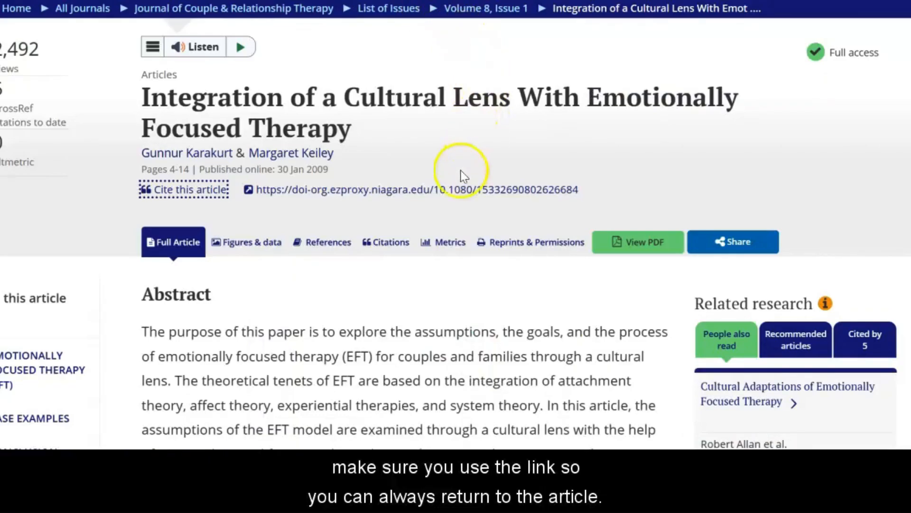
pyautogui.rightClick(432, 196)
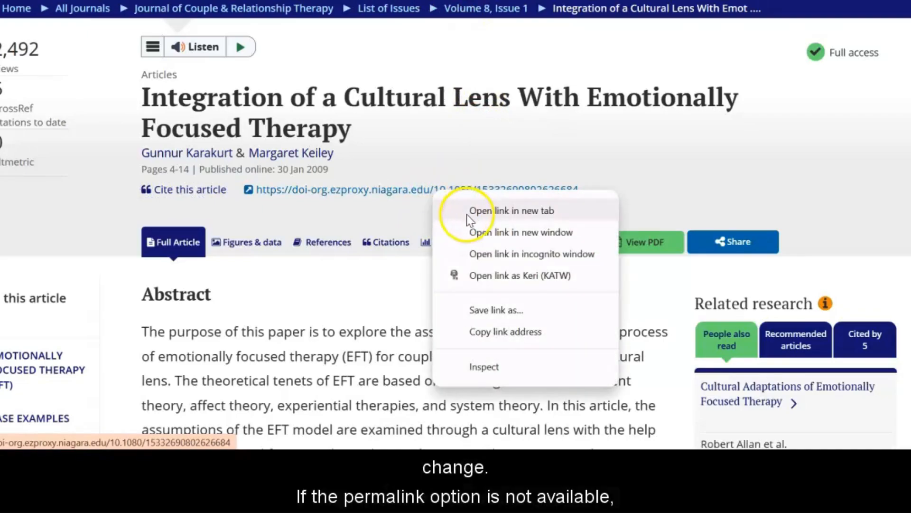
pyautogui.click(486, 331)
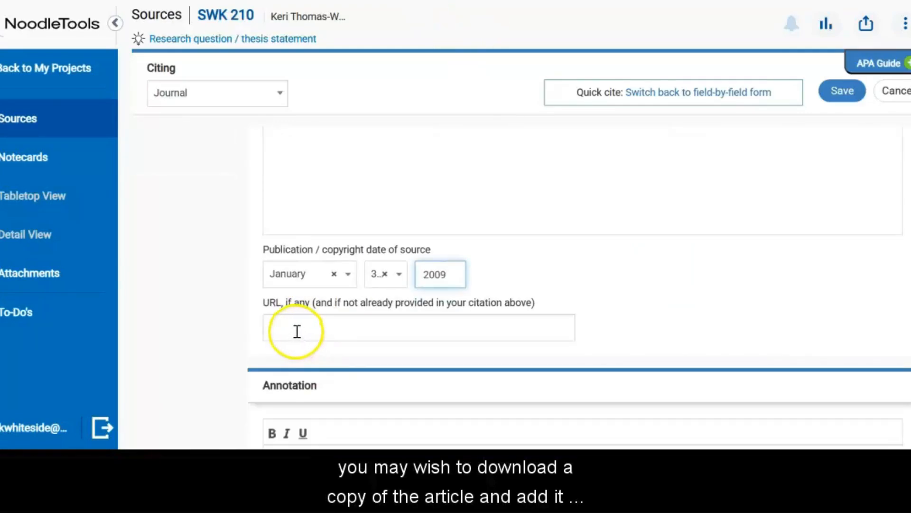
pyautogui.click(297, 331)
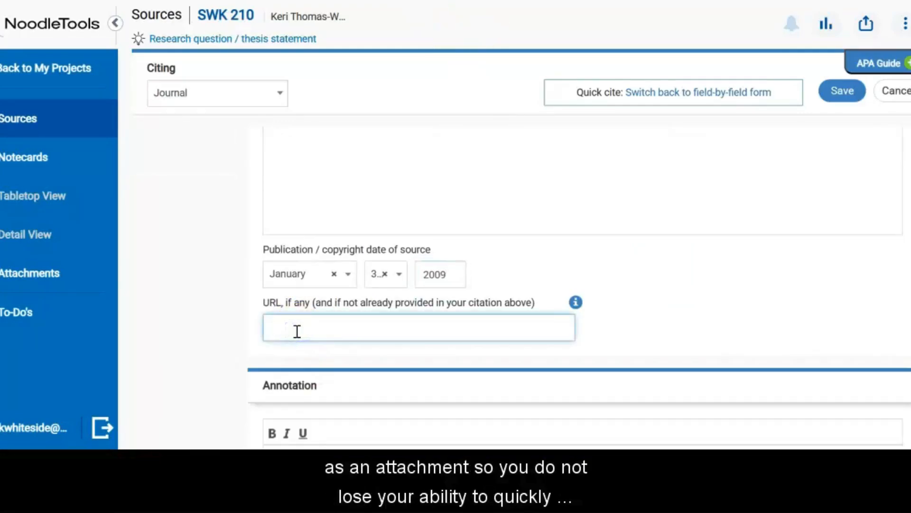
pyautogui.hotkey('ctrl', 'v')
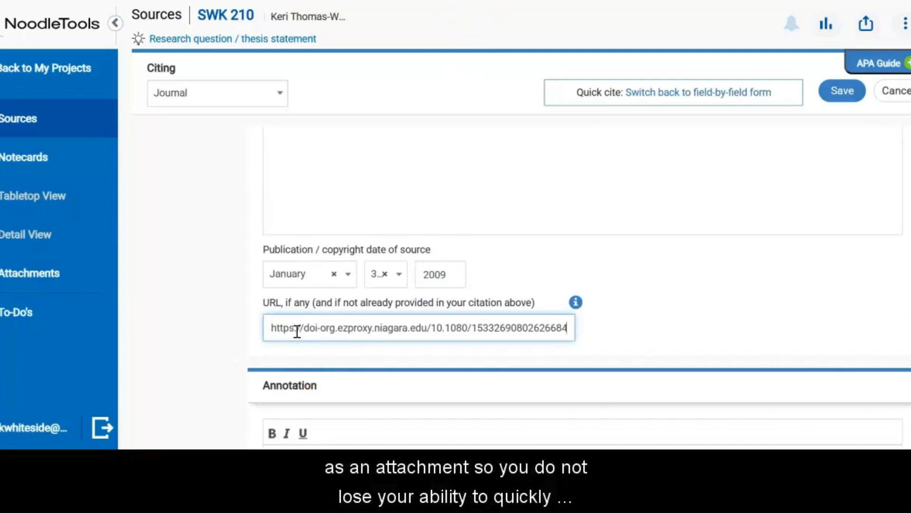
# Step: Look over the empty annotation area and save the Journal source to the SWK 210 project
pyautogui.click(845, 92)
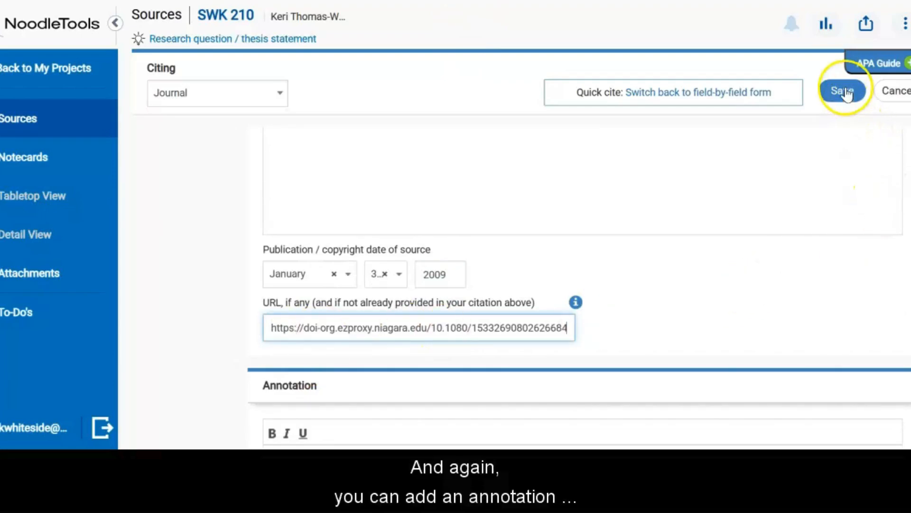
pyautogui.scroll(-6, 847, 218)
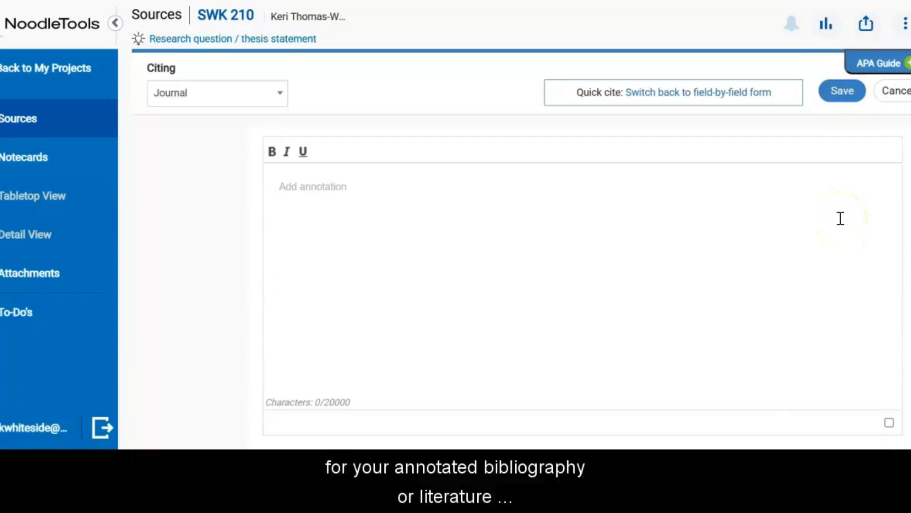
pyautogui.scroll(6, 841, 218)
pyautogui.click(839, 102)
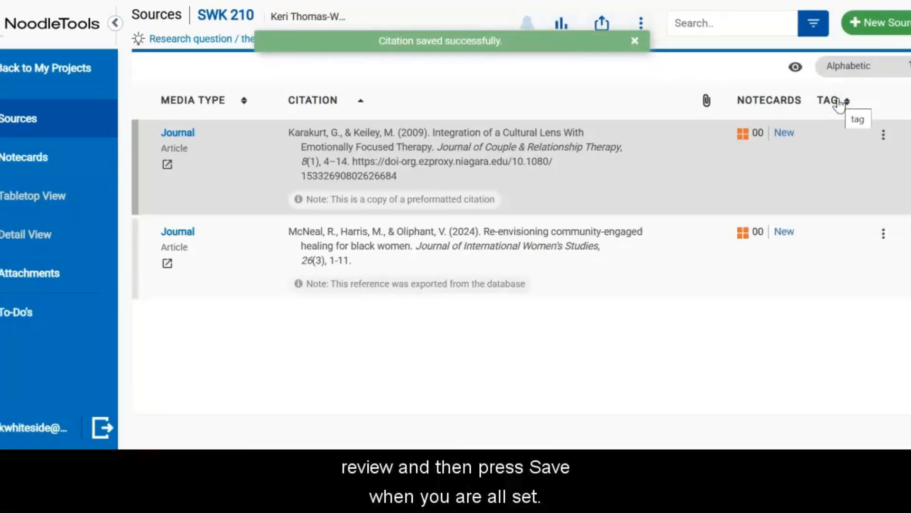
# Step: Create a new source in SWK 210 accessed through a Website, with Website as its type
pyautogui.click(869, 22)
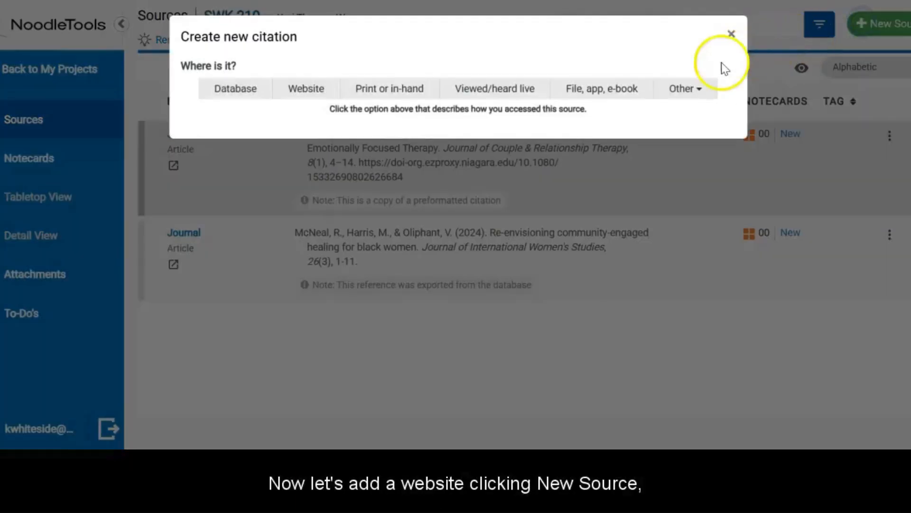
pyautogui.click(318, 93)
pyautogui.click(281, 135)
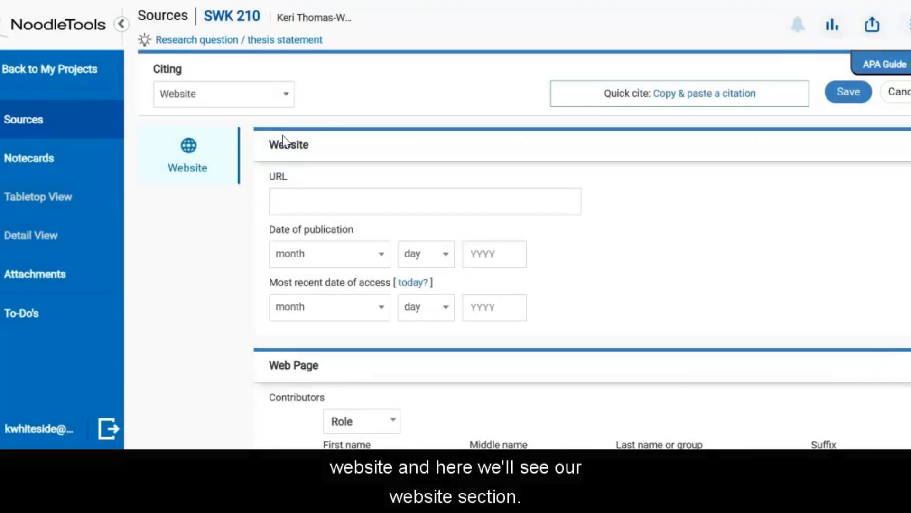
# Step: Copy the address of the University of Edinburgh's intersectionality page and paste it as the Website source's URL
pyautogui.click(322, 213)
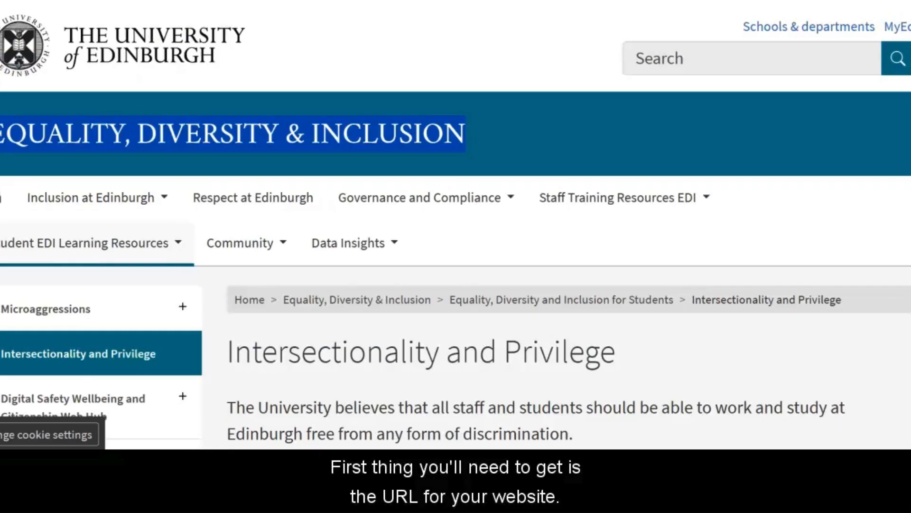
pyautogui.hotkey('ctrl', 'l')
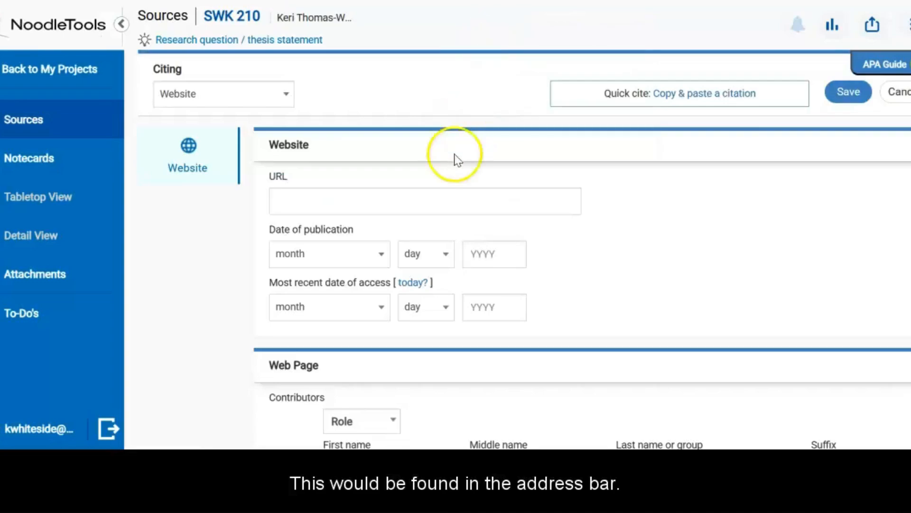
pyautogui.click(437, 201)
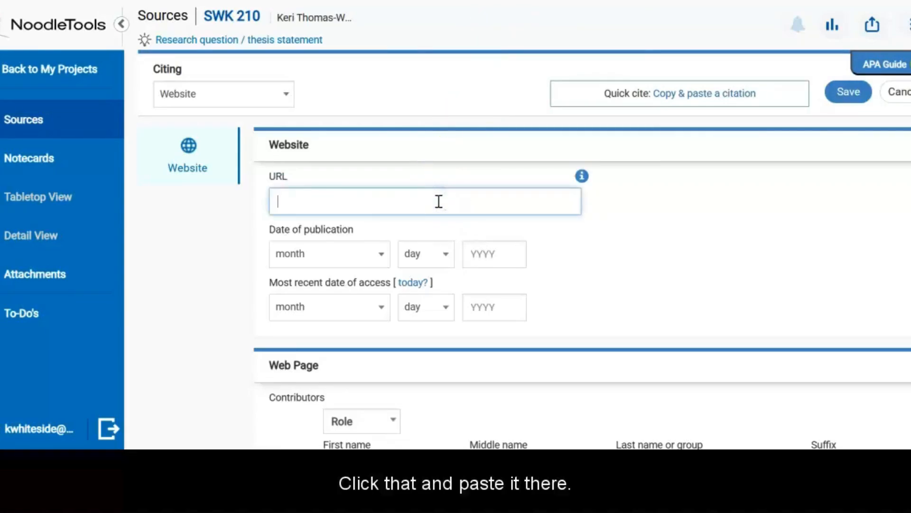
pyautogui.hotkey('ctrl', 'v')
pyautogui.click(449, 221)
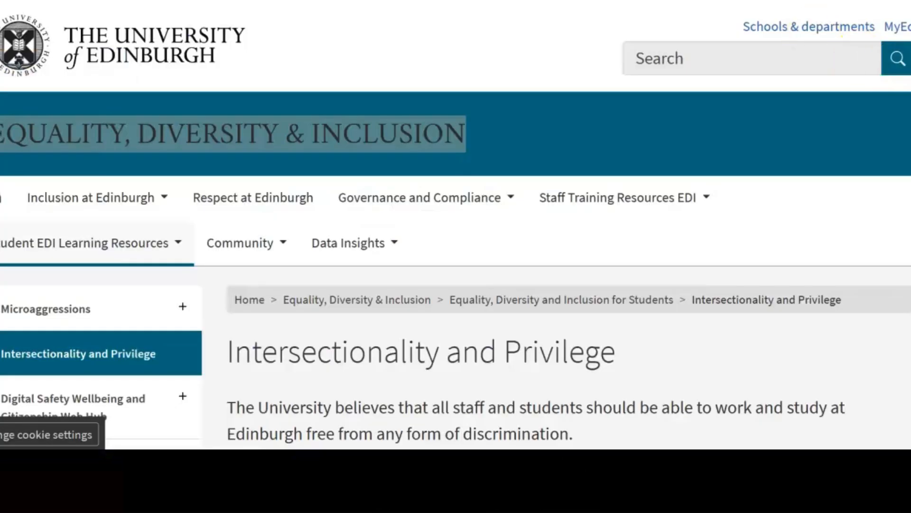
# Step: Find the publication date at the end of the web page, enter March 6, 2024, and set the access date to today
pyautogui.scroll(-6, 810, 197)
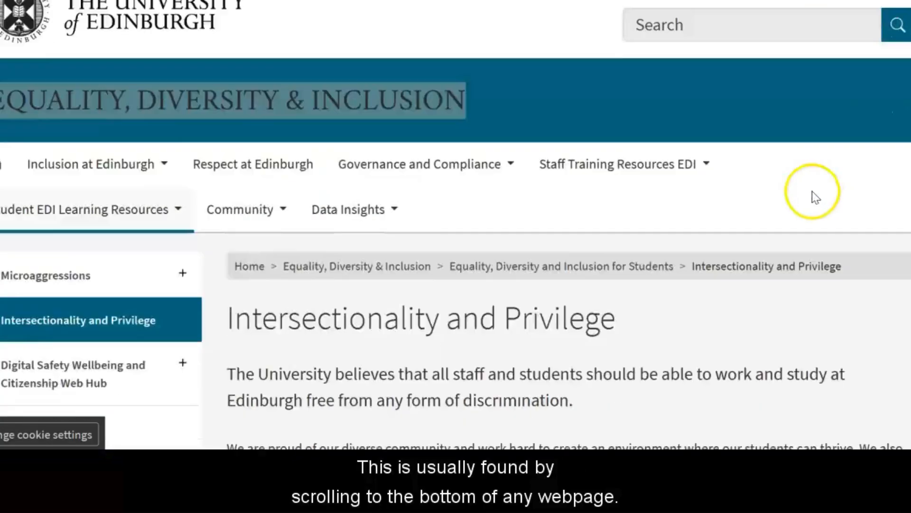
pyautogui.scroll(-18, 801, 229)
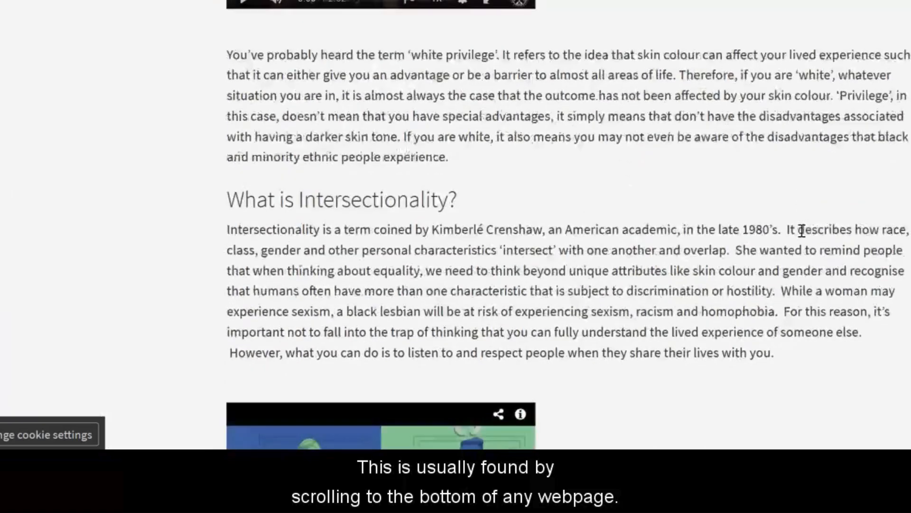
pyautogui.scroll(-17, 802, 231)
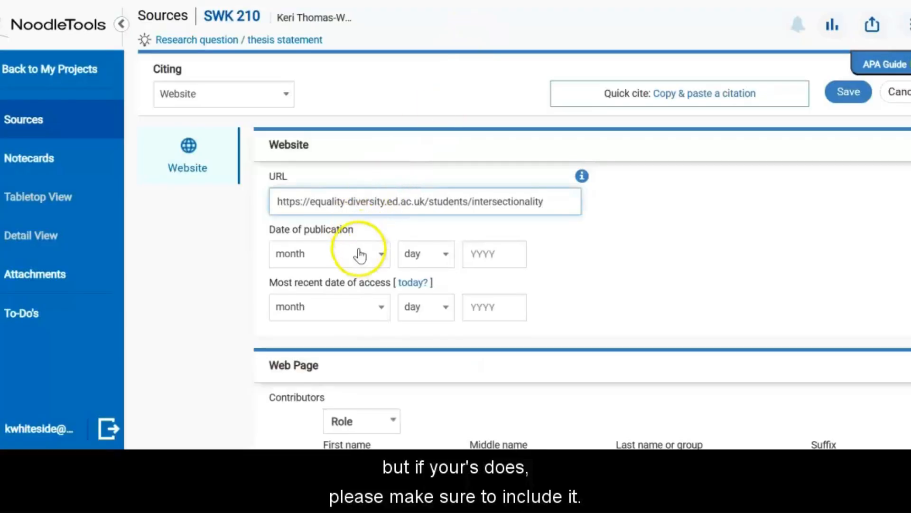
pyautogui.click(480, 262)
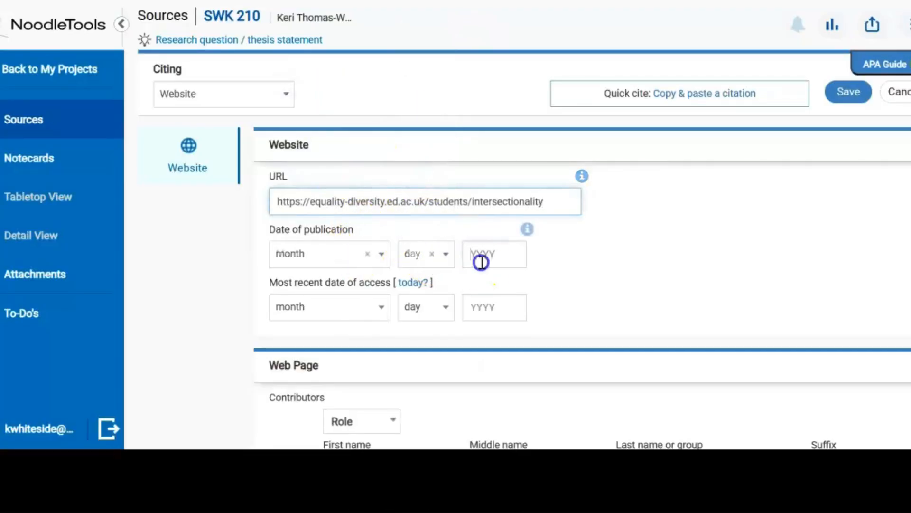
pyautogui.write('2024')
pyautogui.click(411, 283)
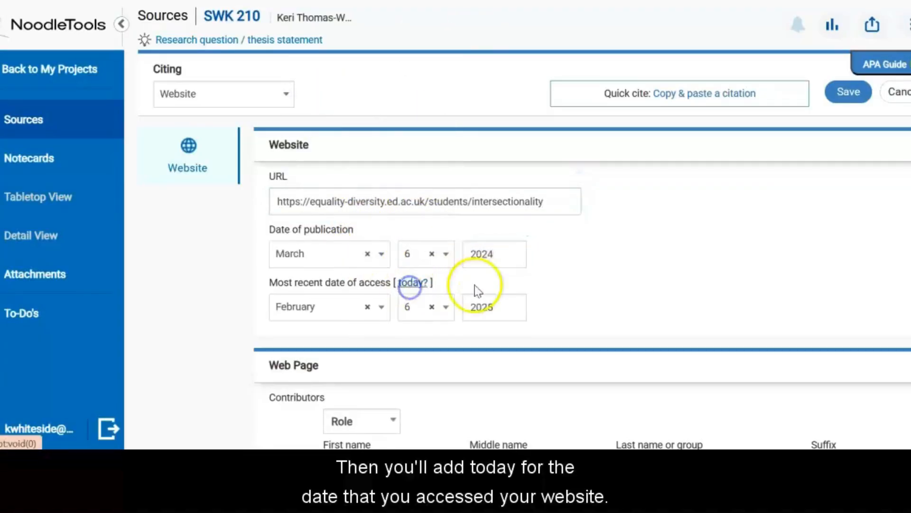
# Step: Set the contributor role to Author, check the web page for a listed author, and enter The University of Edinburgh as the group name
pyautogui.scroll(-5, 611, 249)
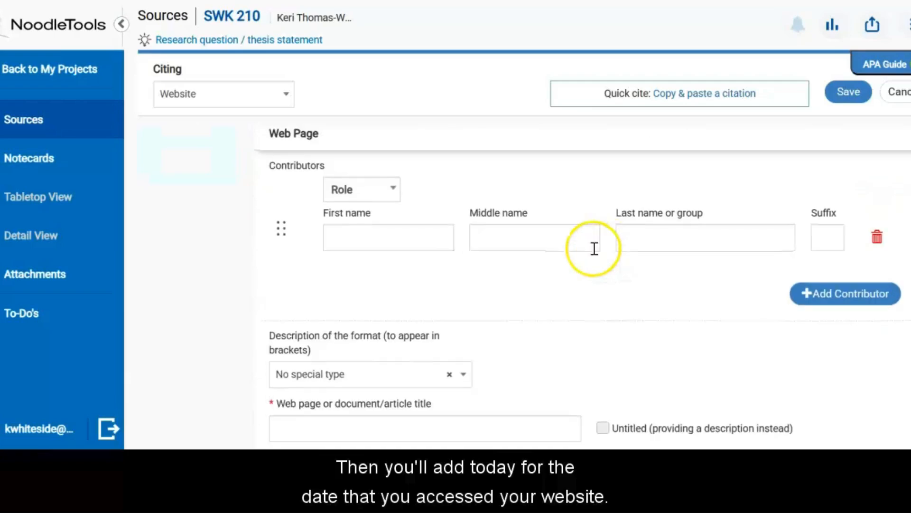
pyautogui.click(392, 189)
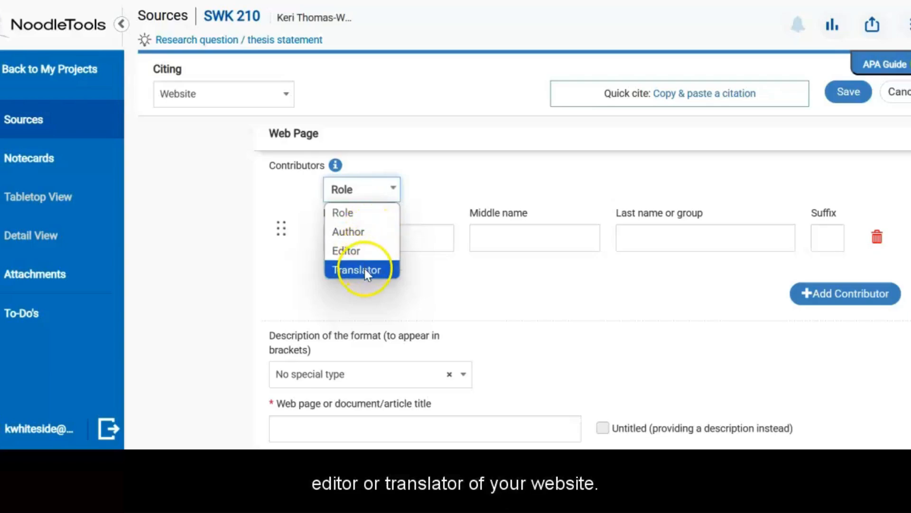
pyautogui.click(367, 237)
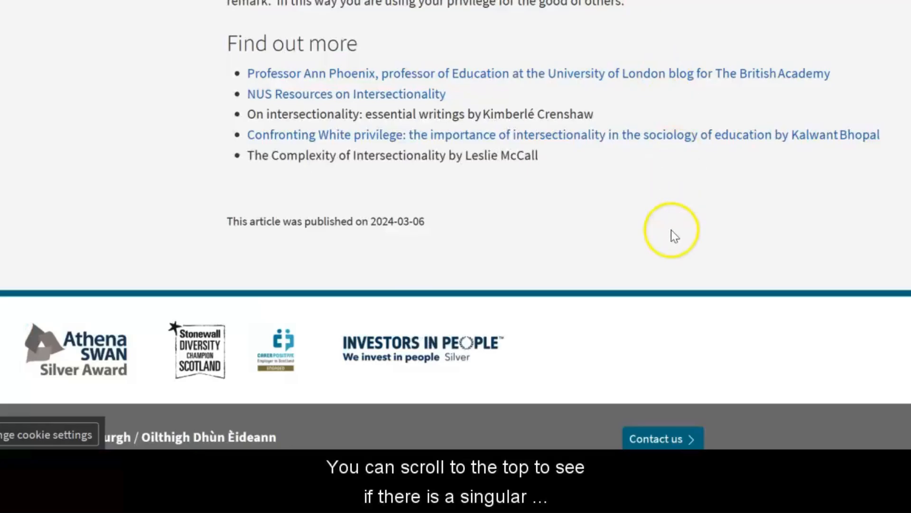
pyautogui.scroll(10, 671, 229)
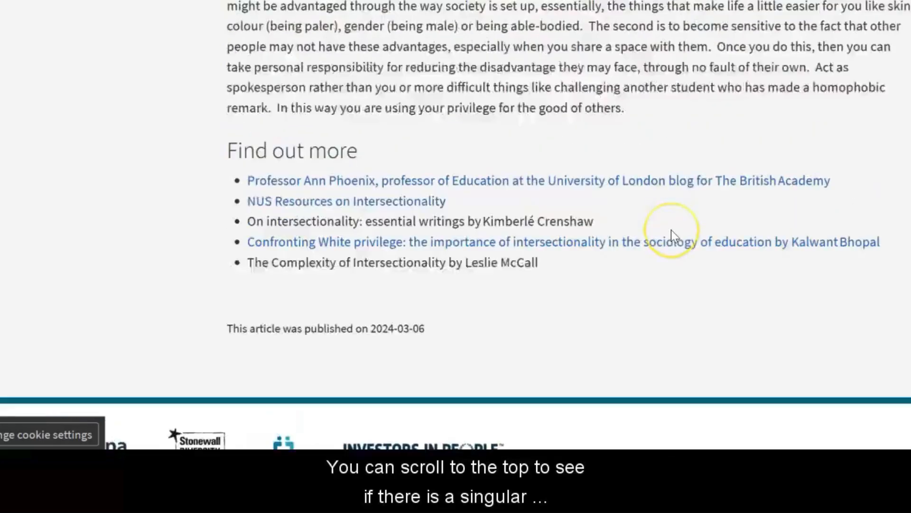
pyautogui.scroll(15, 671, 231)
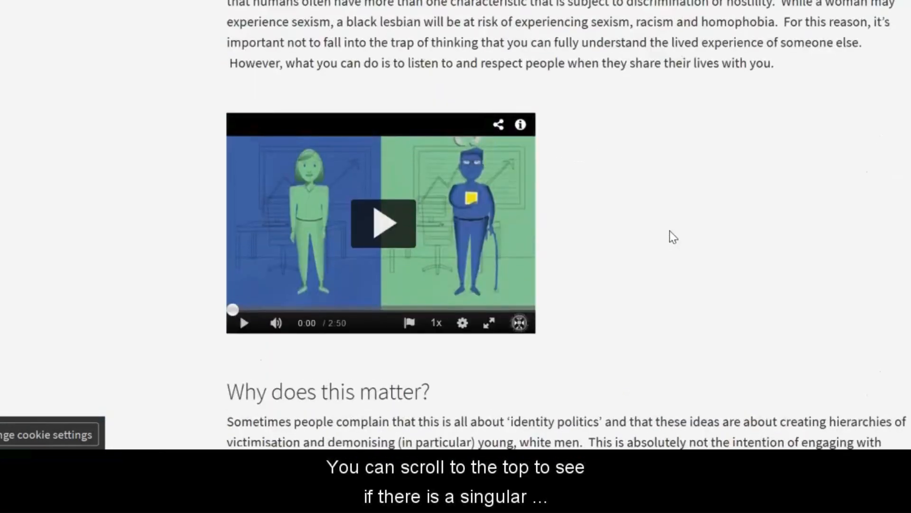
pyautogui.scroll(6, 670, 231)
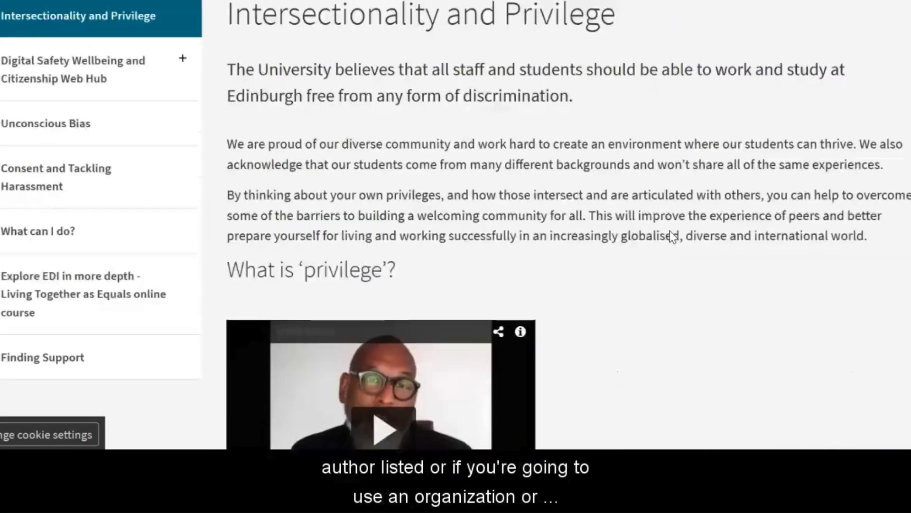
pyautogui.scroll(5, 670, 231)
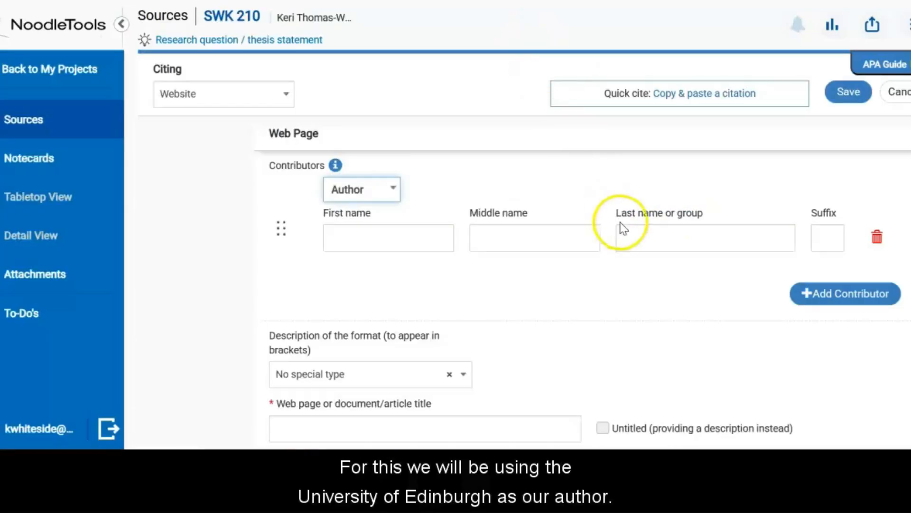
pyautogui.click(636, 236)
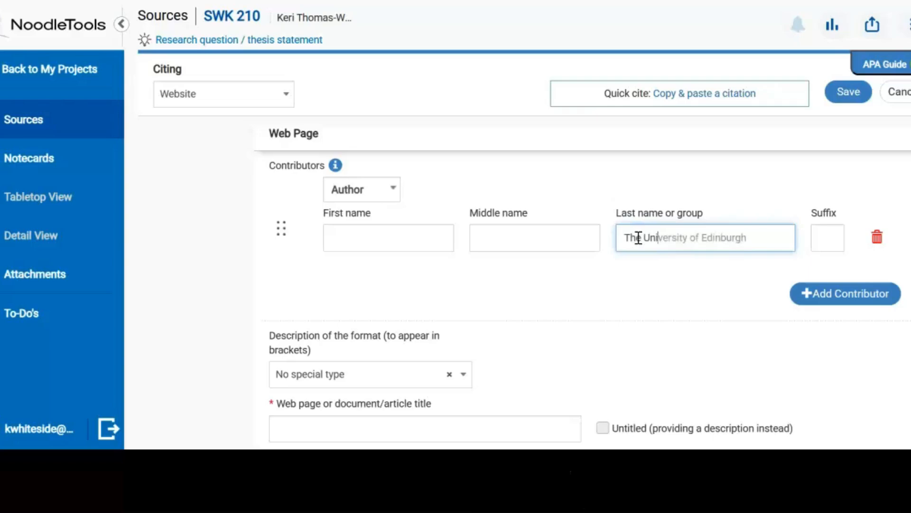
# Step: Copy the page heading "Intersectionality and Privilege" from the University of Edinburgh web page for the source's title
pyautogui.scroll(-3, 643, 327)
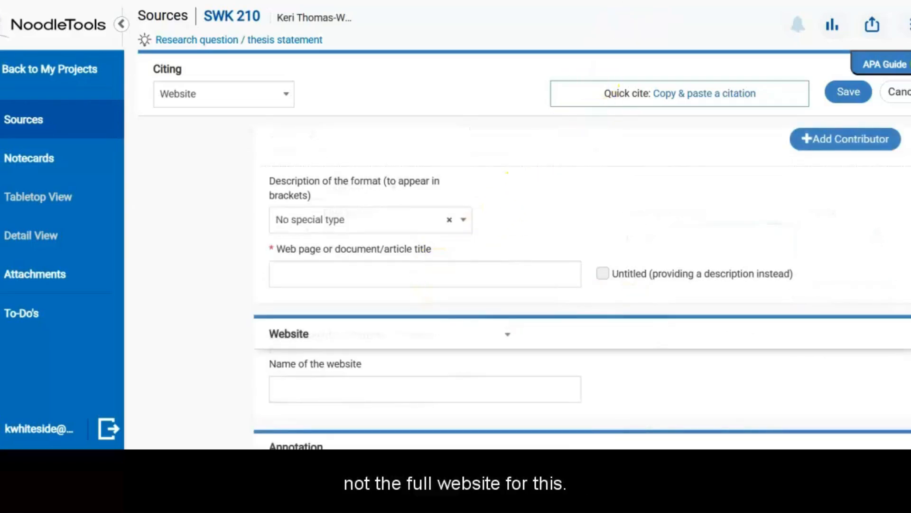
pyautogui.click(626, 0)
pyautogui.scroll(-3, 502, 161)
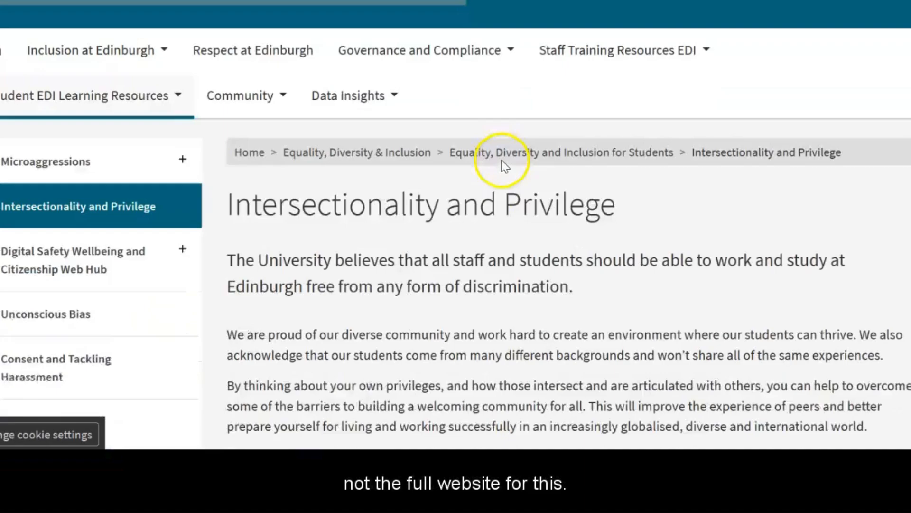
pyautogui.moveTo(616, 197); pyautogui.dragTo(222, 195)
pyautogui.hotkey('ctrl', 'c')
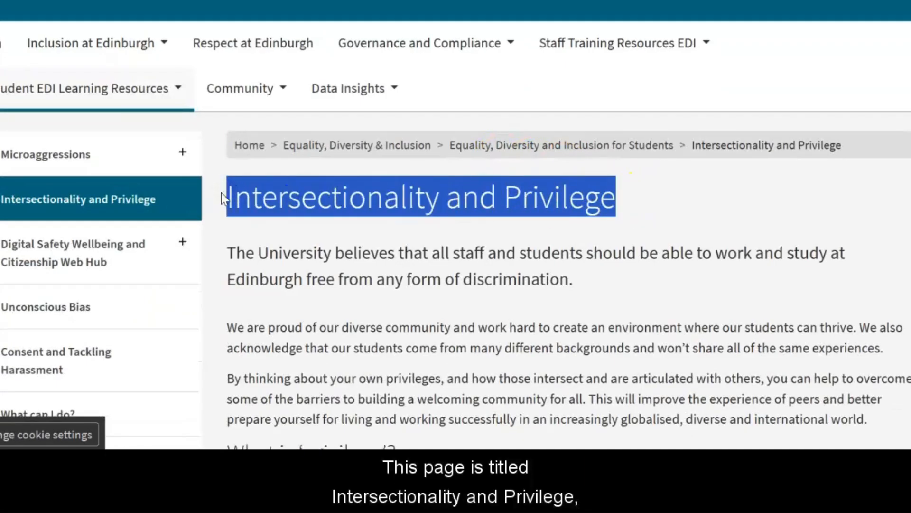
# Step: Switch back to NoodleTools and paste "Intersectionality and Privilege" as the web page title of the Website source
pyautogui.click(427, 1)
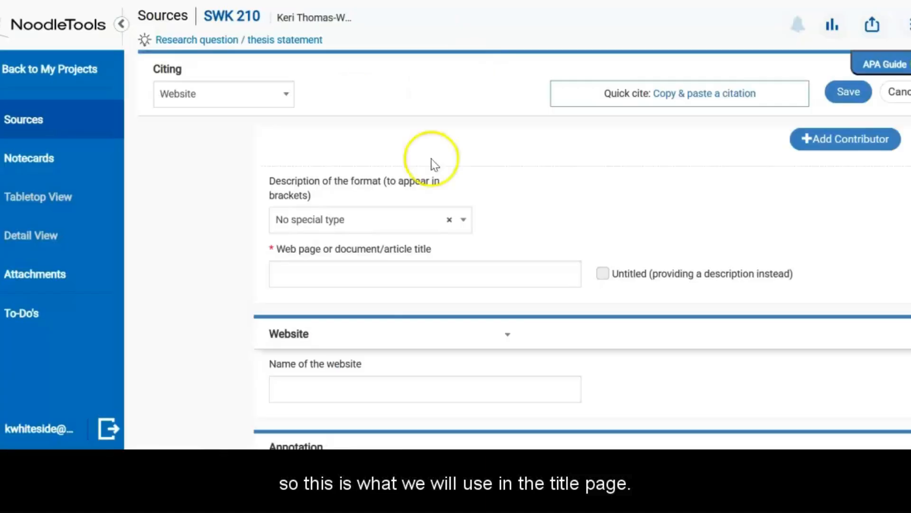
pyautogui.click(371, 266)
pyautogui.hotkey('ctrl', 'v')
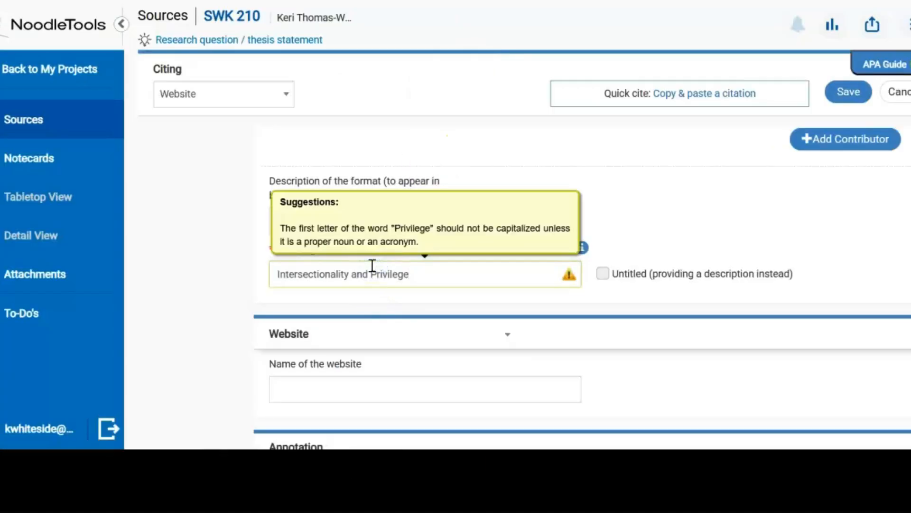
pyautogui.click(179, 257)
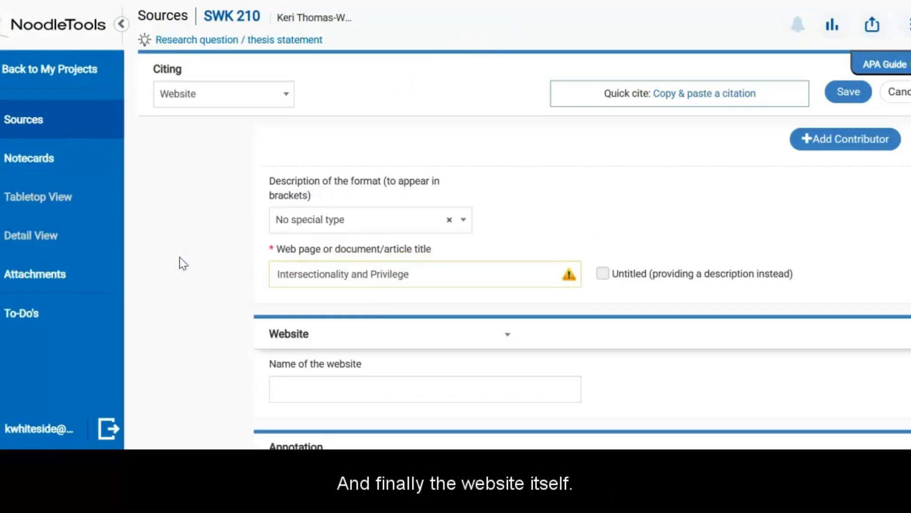
# Step: Look up the site's section name on the University of Edinburgh page and enter "Equality, Diversity & Inclusion at The University of Edinburgh" as the website name
pyautogui.scroll(-3, 179, 257)
pyautogui.click(332, 254)
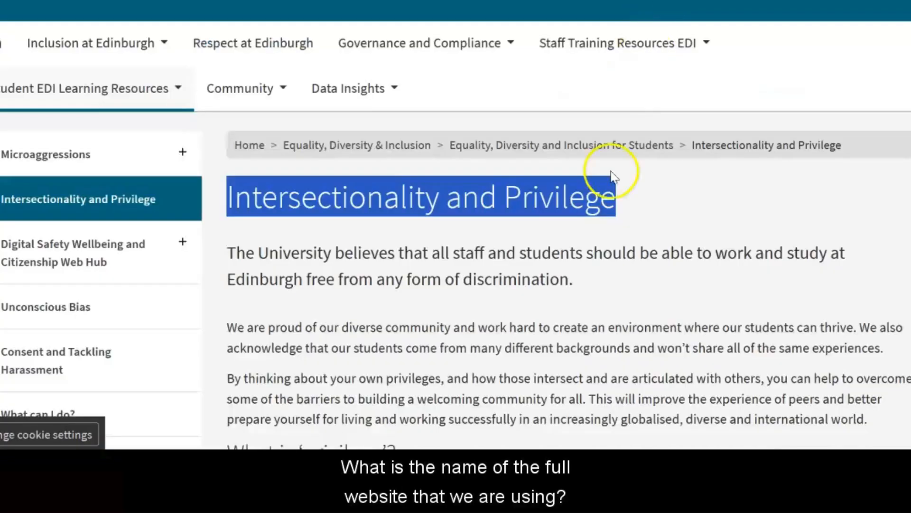
pyautogui.scroll(3, 610, 173)
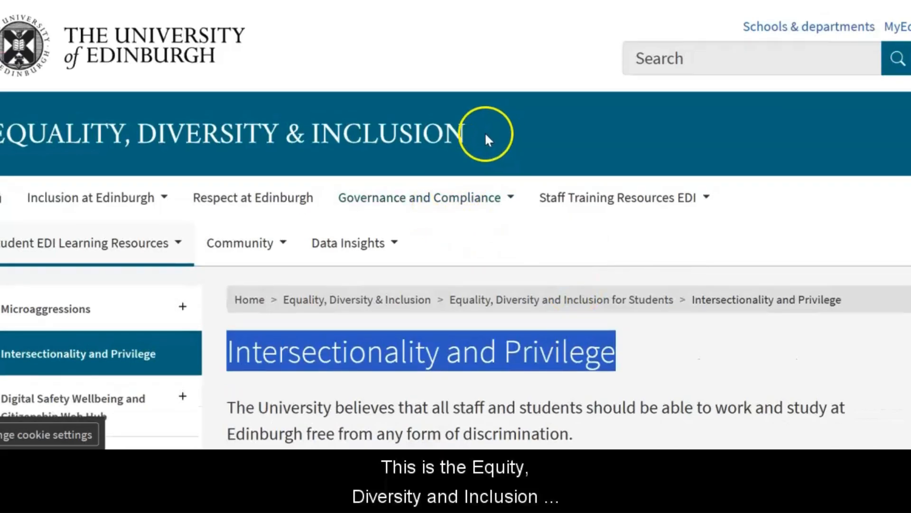
pyautogui.moveTo(472, 148); pyautogui.dragTo(0, 133)
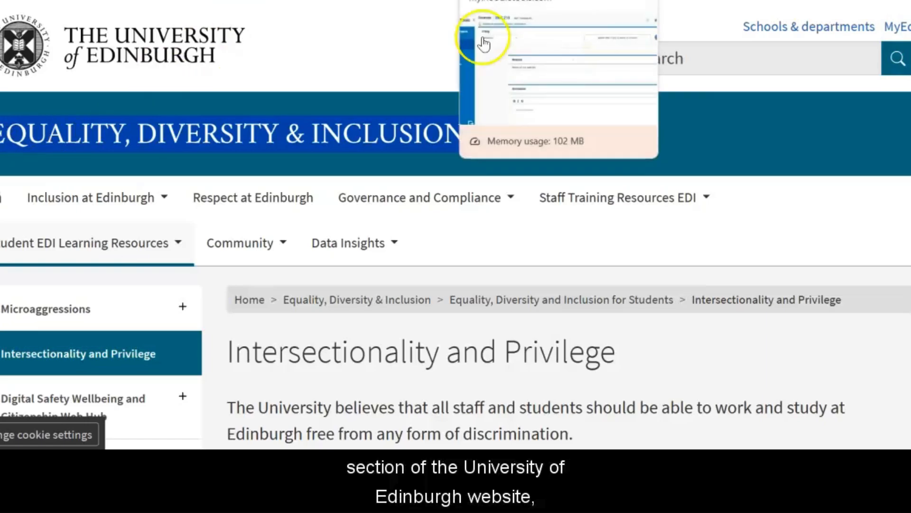
pyautogui.write('The University of Edinburgh')
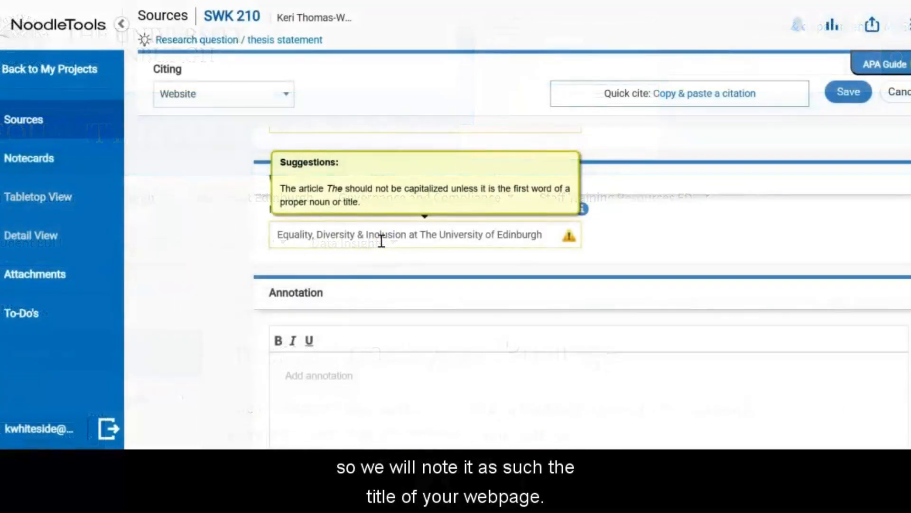
pyautogui.click(220, 249)
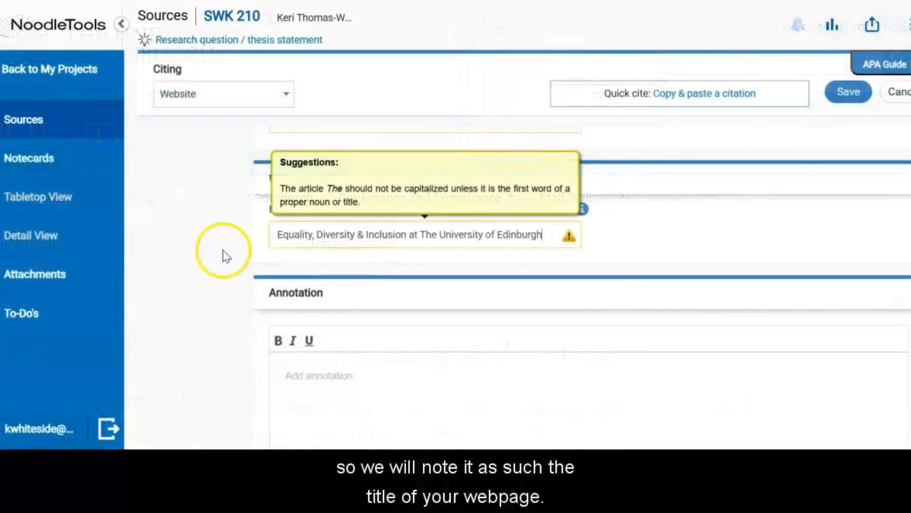
# Step: Go to the Website source's annotation, leave it blank, and save the citation to the SWK 210 project
pyautogui.scroll(-3, 224, 253)
pyautogui.click(436, 271)
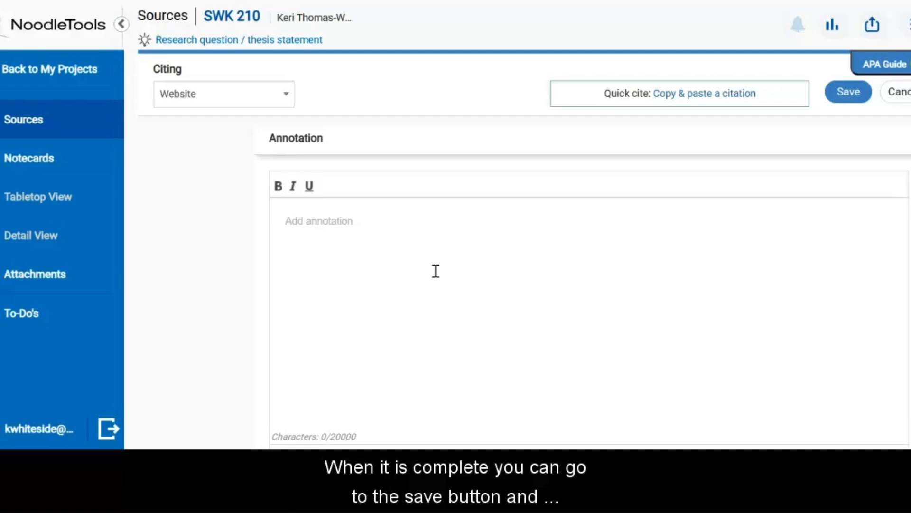
pyautogui.click(846, 94)
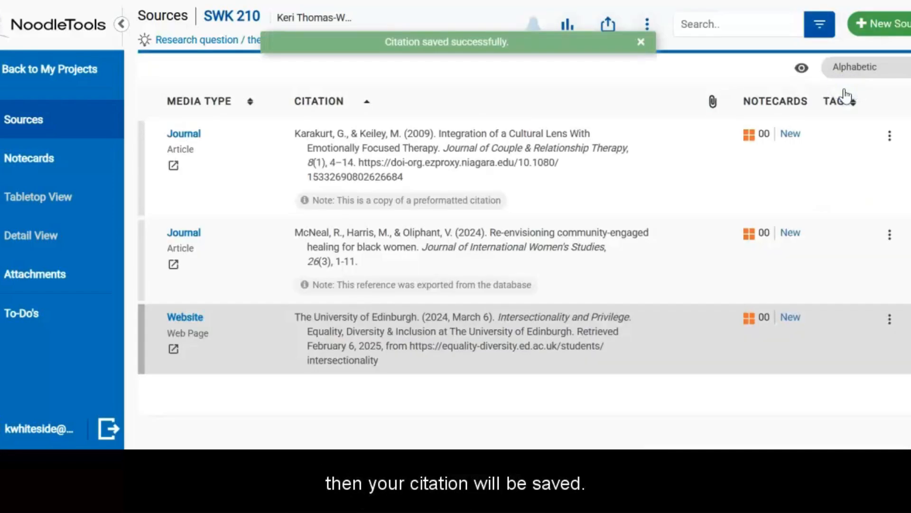
# Step: Create a new source located as Print or in-hand with Book as its type
pyautogui.click(878, 27)
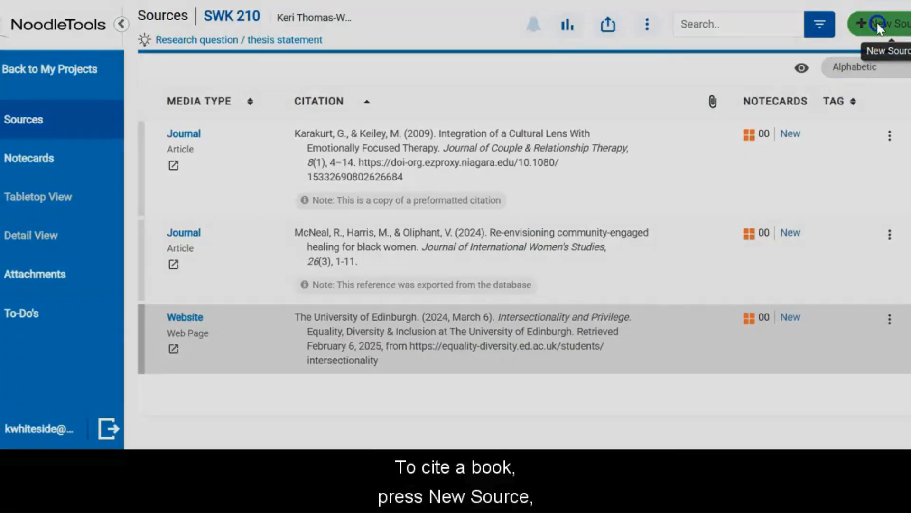
pyautogui.click(421, 86)
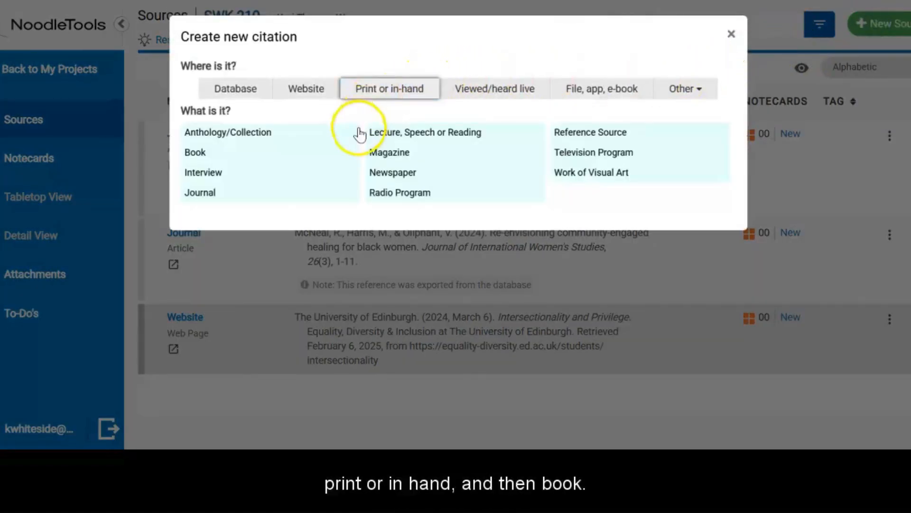
pyautogui.click(297, 155)
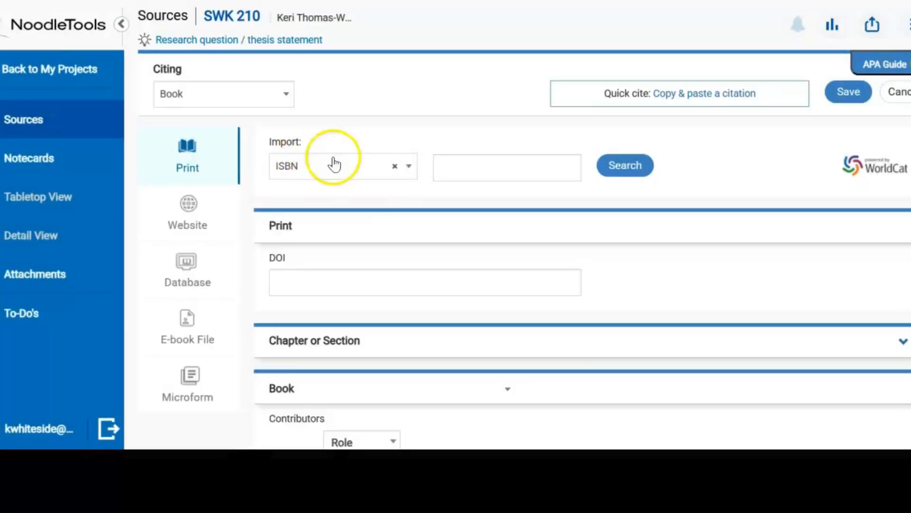
pyautogui.scroll(-3, 366, 213)
pyautogui.scroll(3, 365, 218)
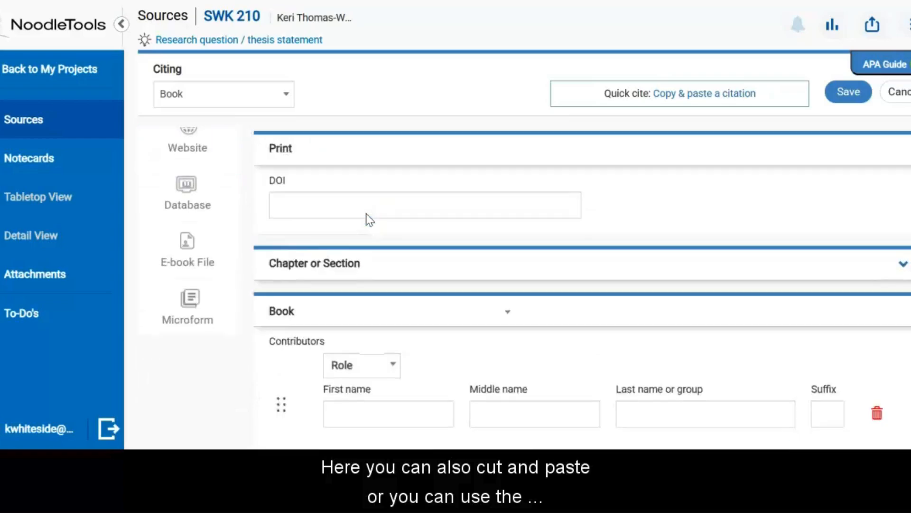
pyautogui.click(465, 172)
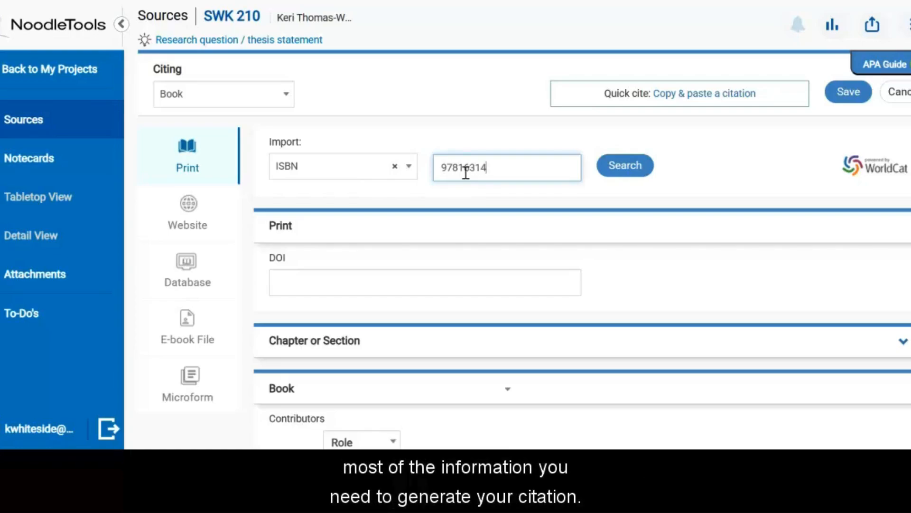
pyautogui.write('98466')
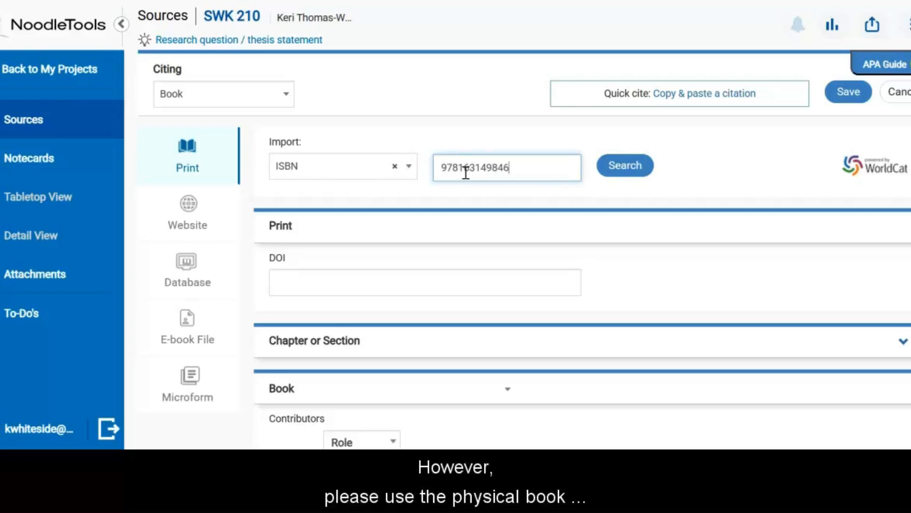
pyautogui.click(634, 166)
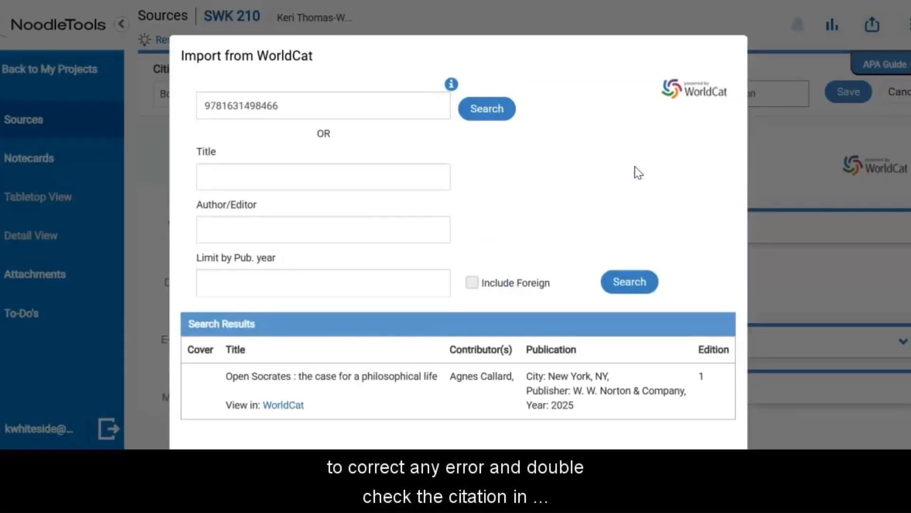
pyautogui.click(702, 393)
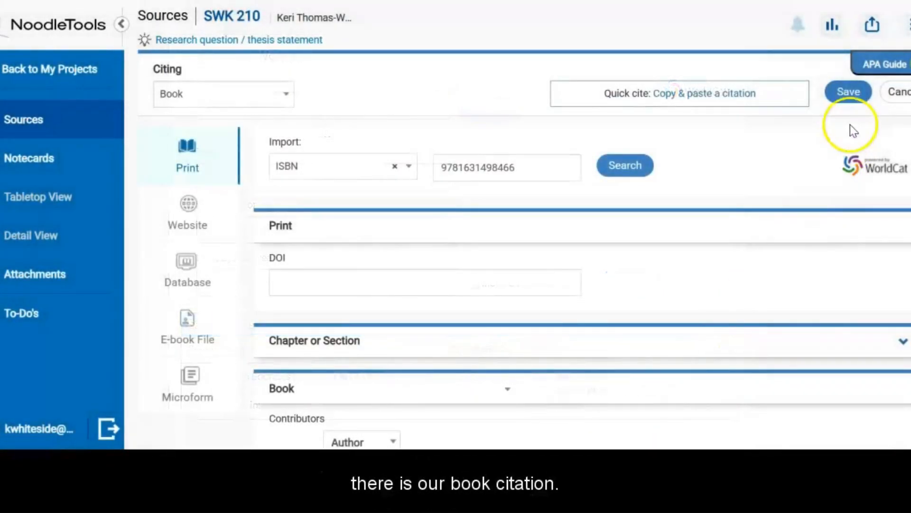
pyautogui.click(850, 92)
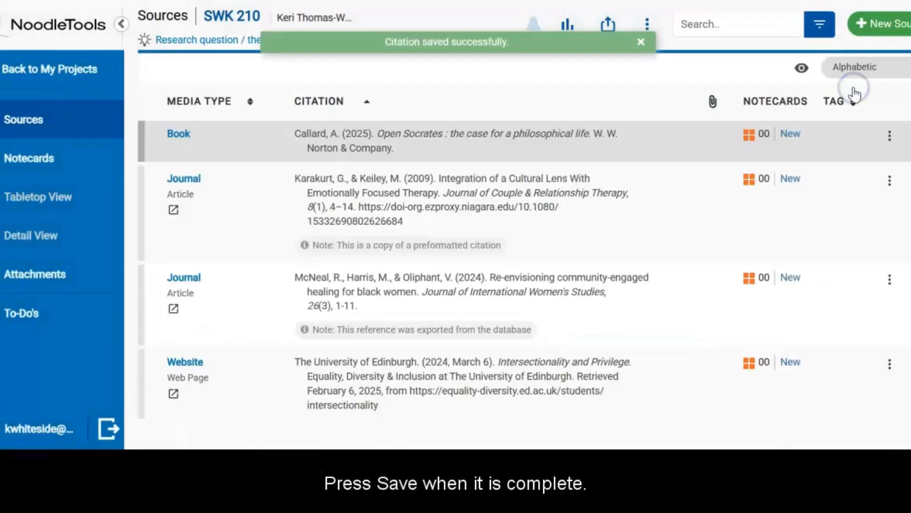